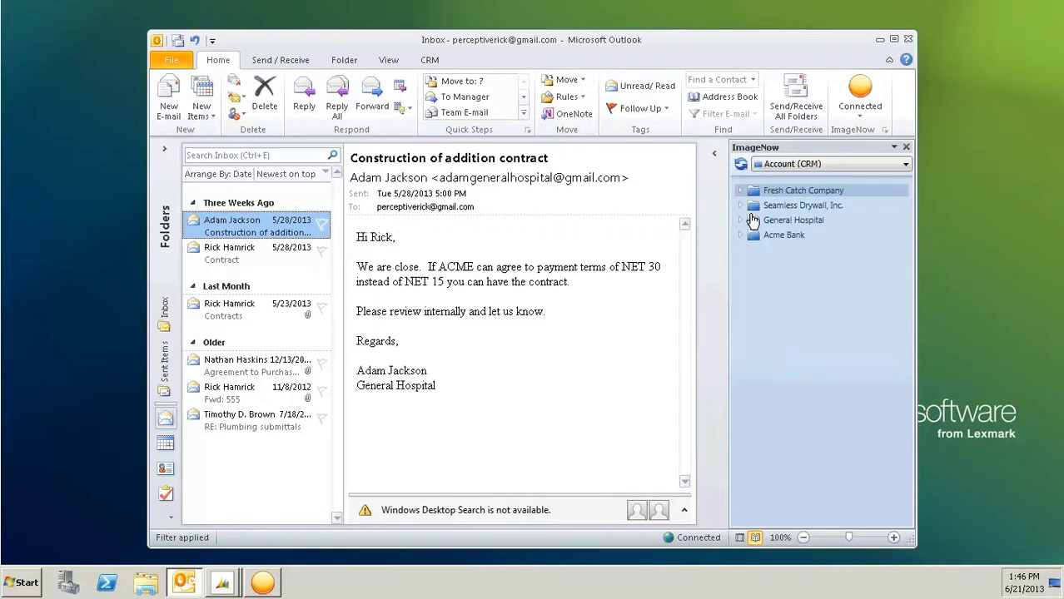
File the construction contract e-mail under General Hospital as a Correspondence document
left_click_drag(752, 220, 767, 222)
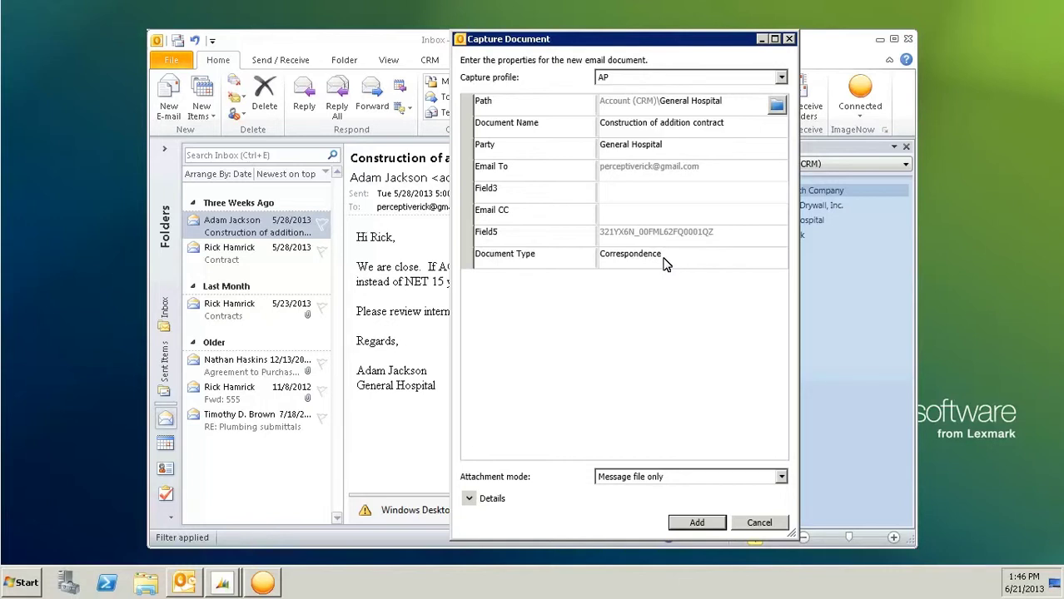
left_click(695, 523)
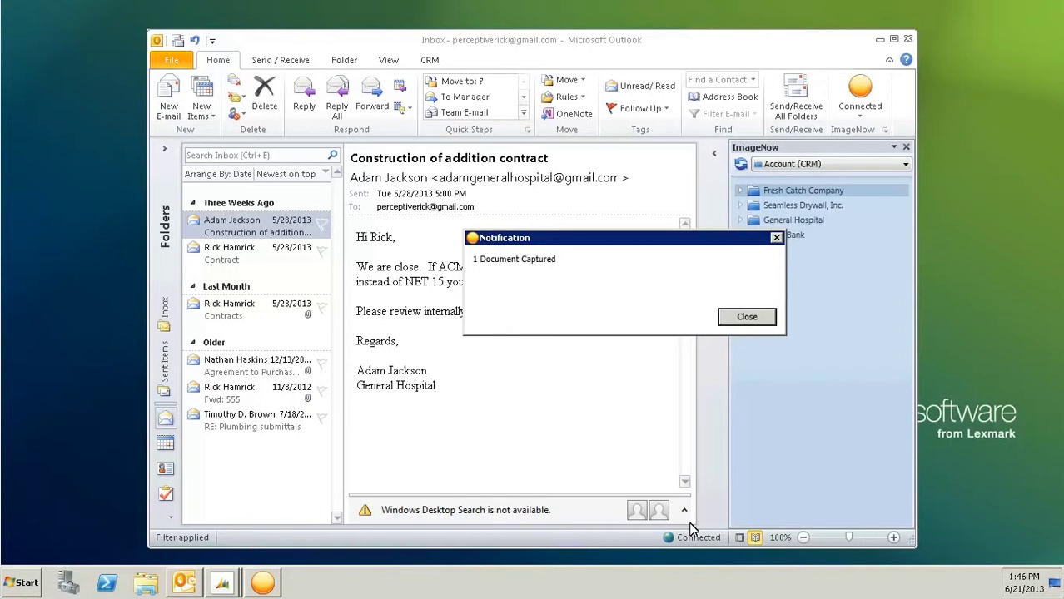
Refresh General Hospital's CRM document list and open the GH Contract document
left_click(737, 318)
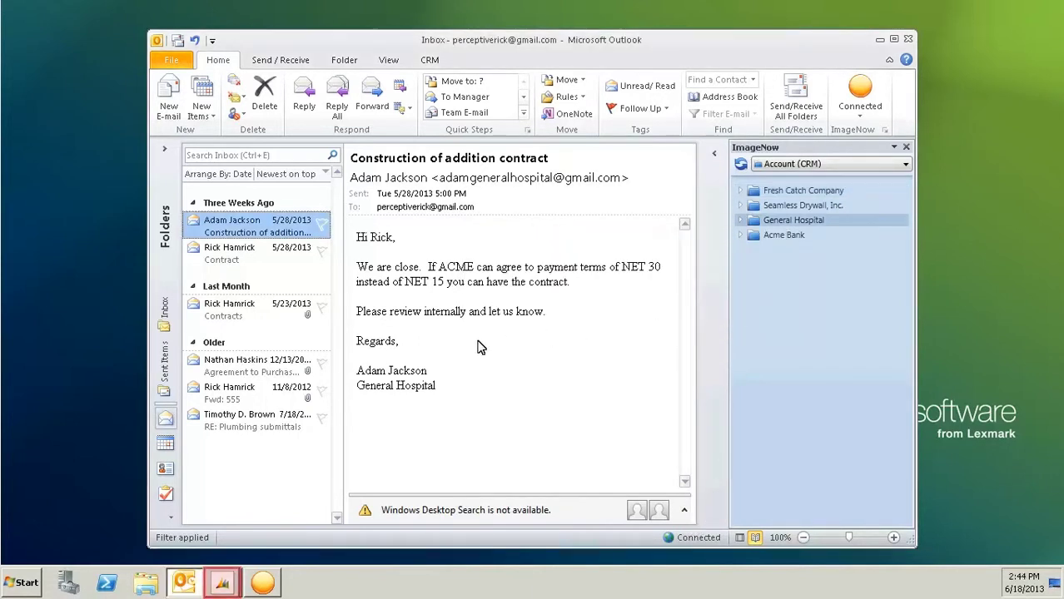
left_click(222, 583)
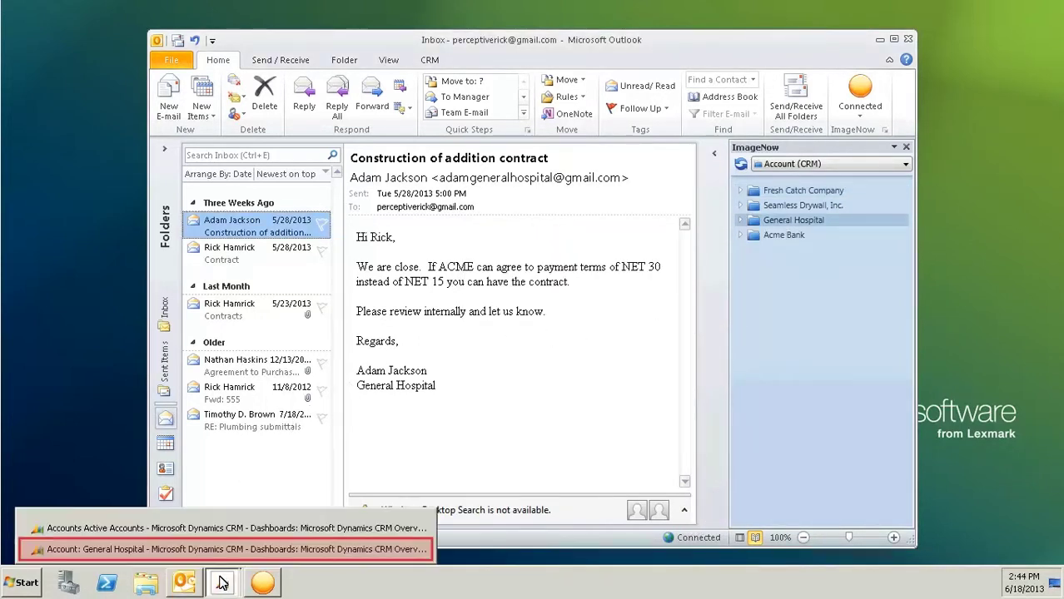
left_click(221, 549)
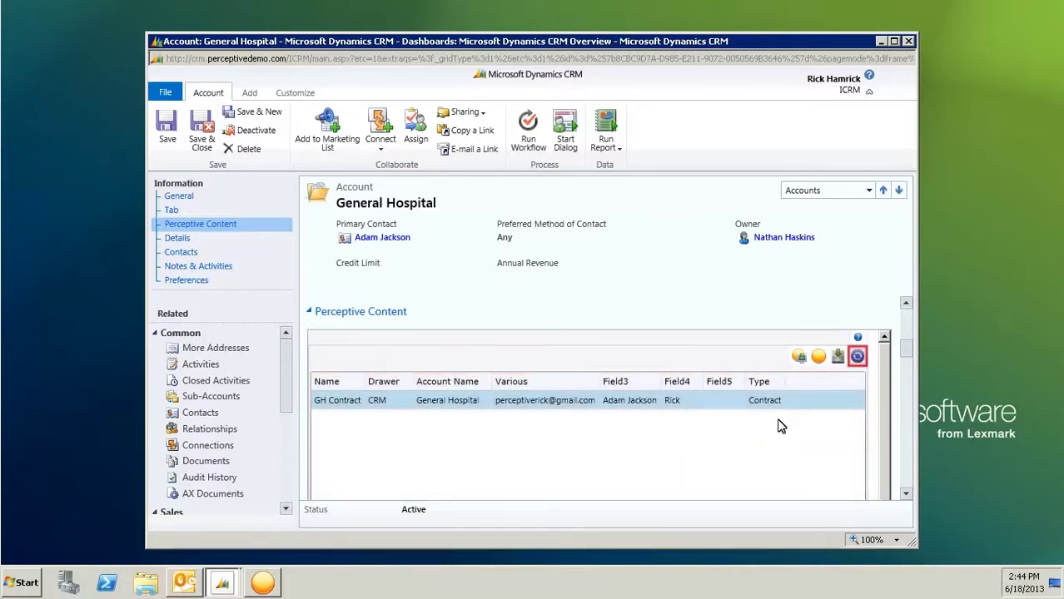
left_click(857, 357)
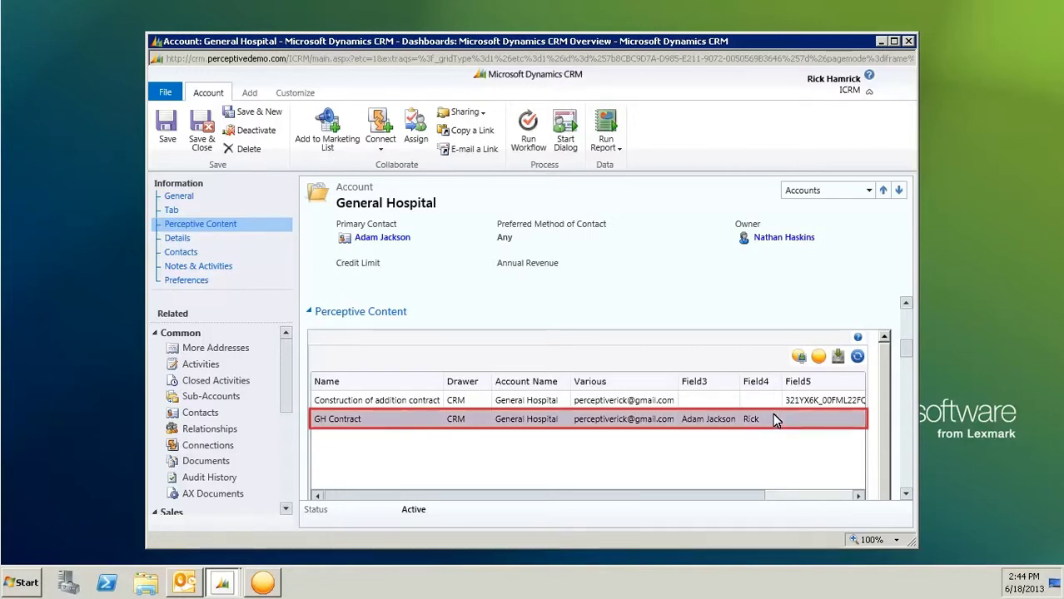
double_click(772, 419)
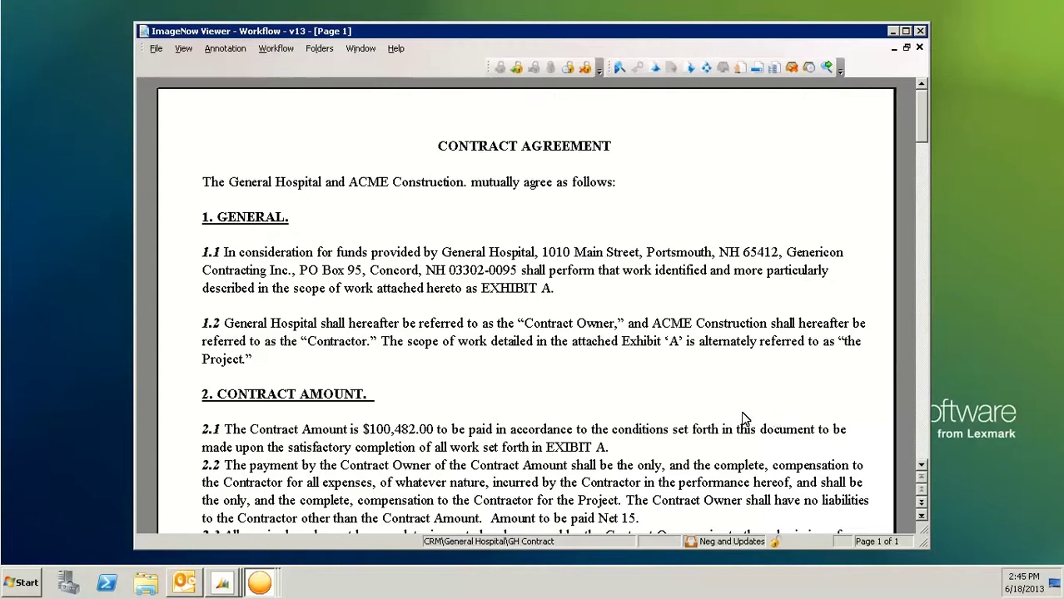
Check out GH Contract with the comment 'Acme Updates' for local editing
left_click(516, 68)
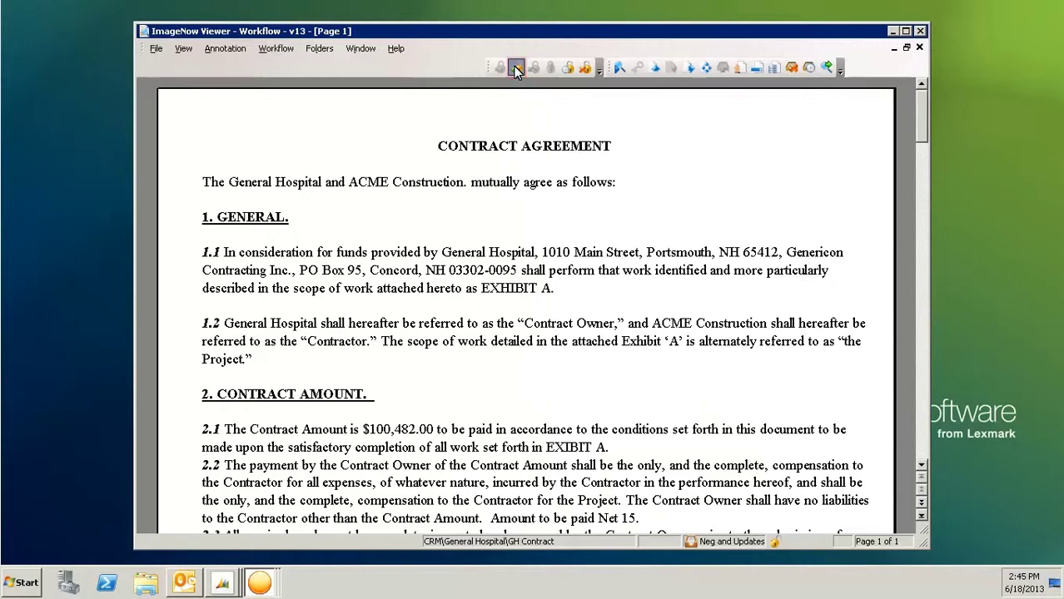
type("Acme Updates")
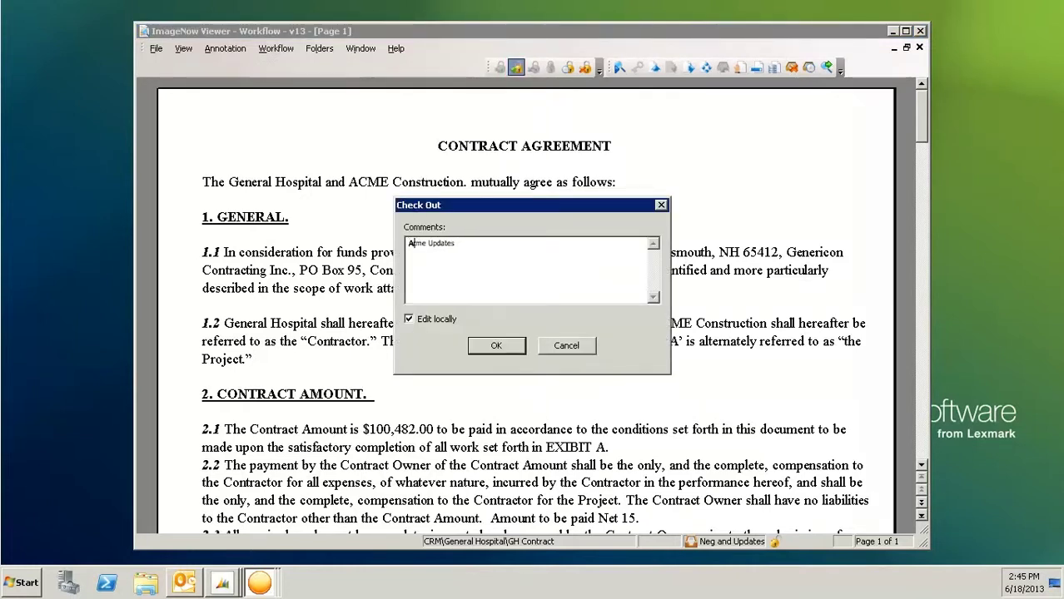
left_click(496, 345)
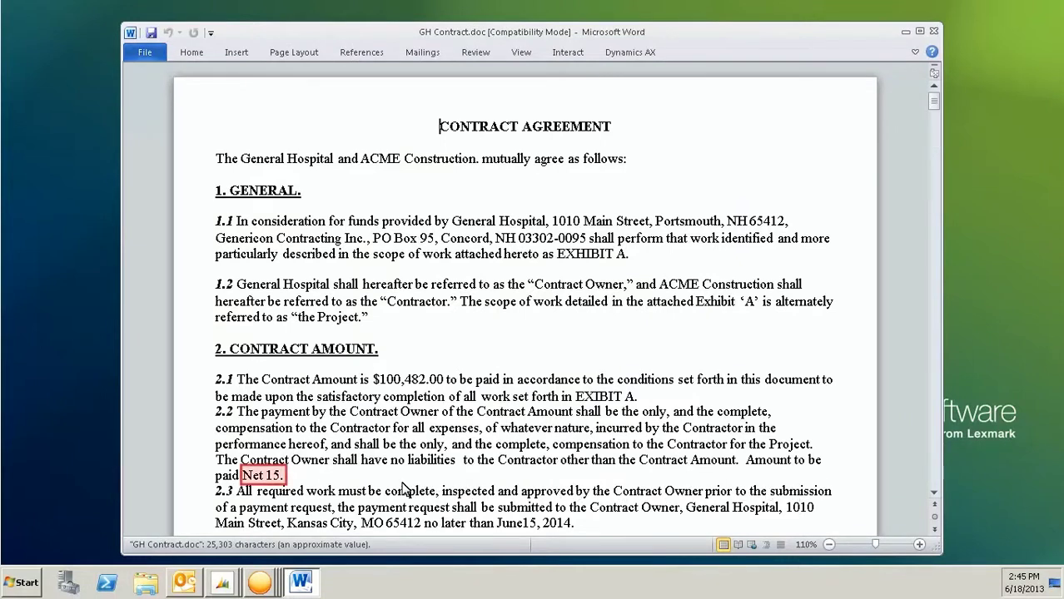
Replace 'Net 15' with 'Net 30' in clause 2.2 of GH Contract.doc
double_click(274, 475)
type("30")
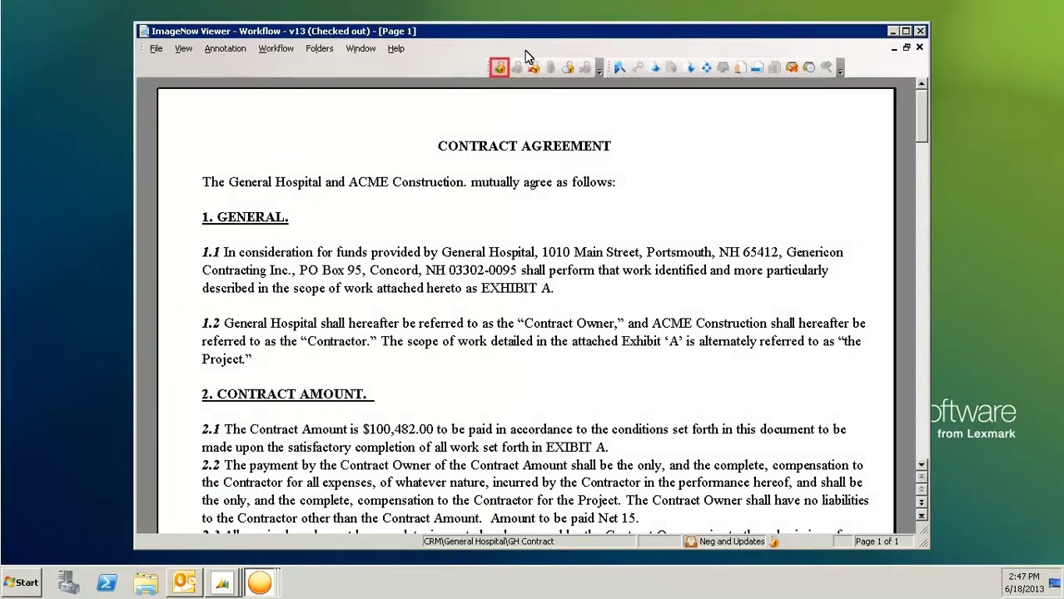
Check in the edited GH Contract as version 14 and route it to the Final Review queue
left_click(501, 67)
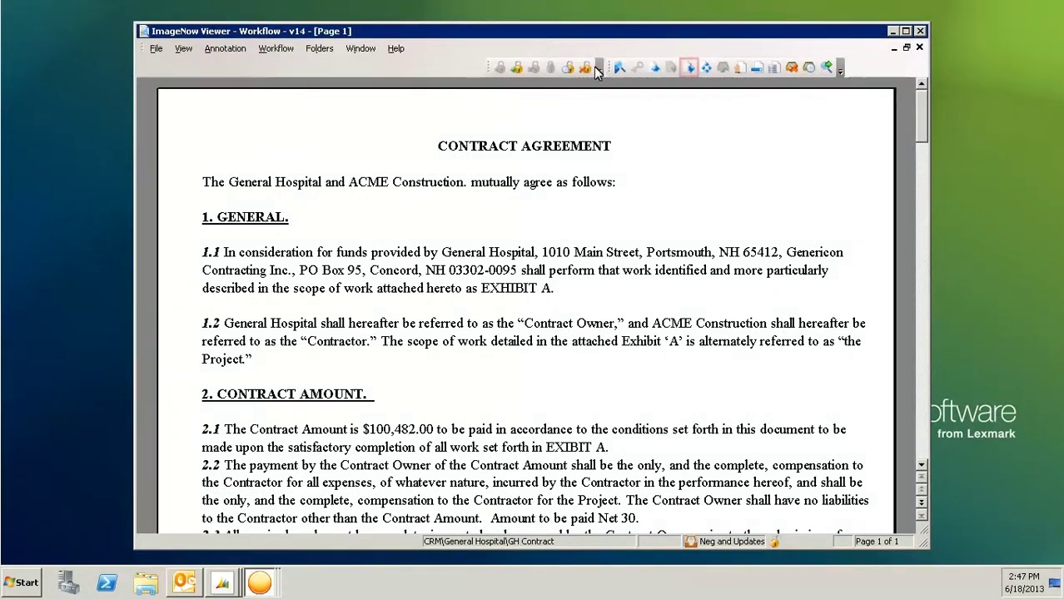
left_click(689, 69)
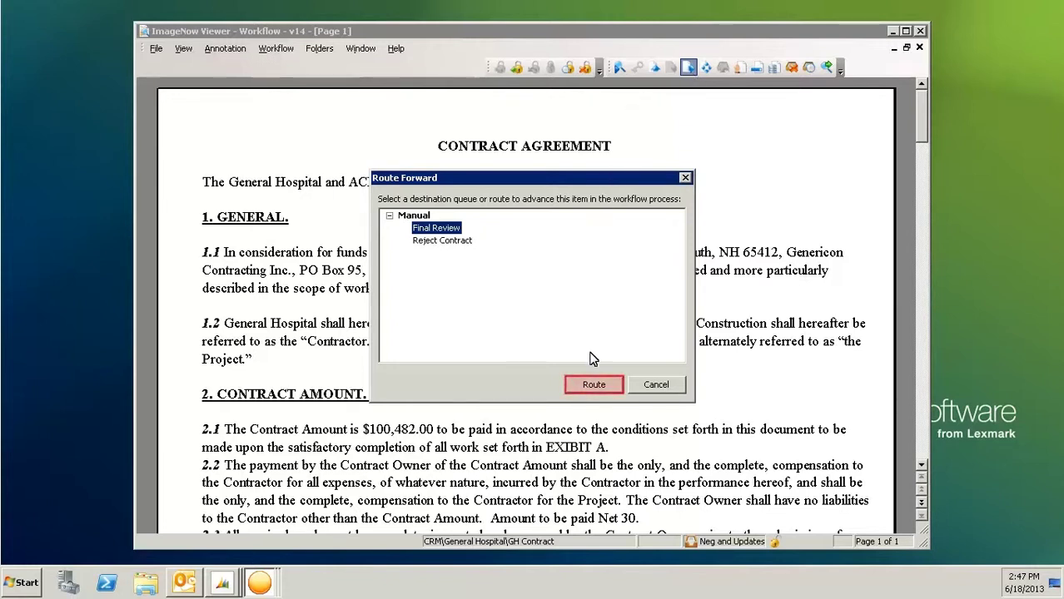
left_click(594, 385)
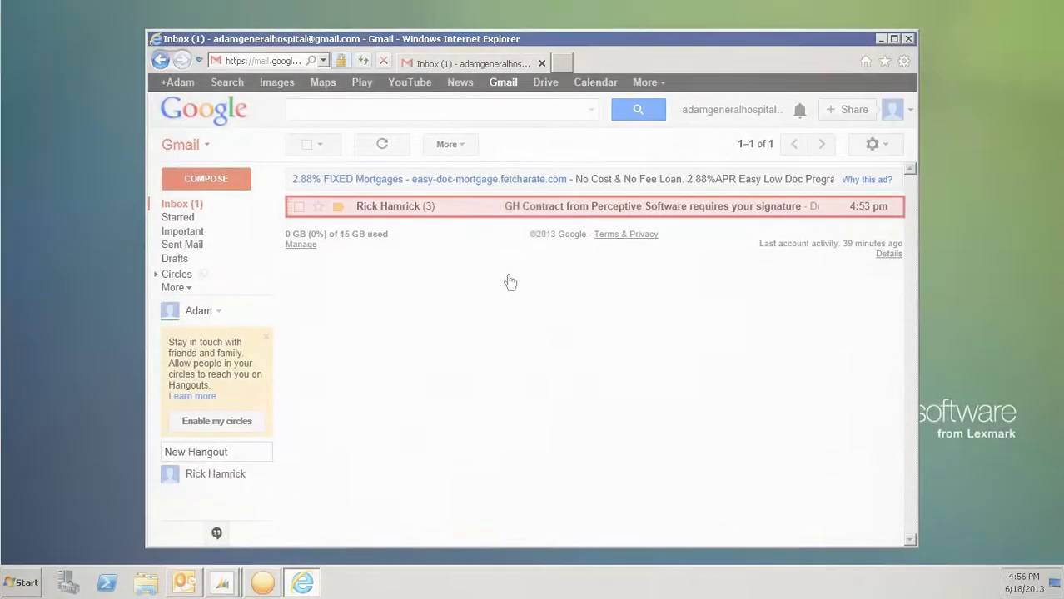
Open the GH Contract signature request e-mail and begin signing in AssureSign
left_click(506, 207)
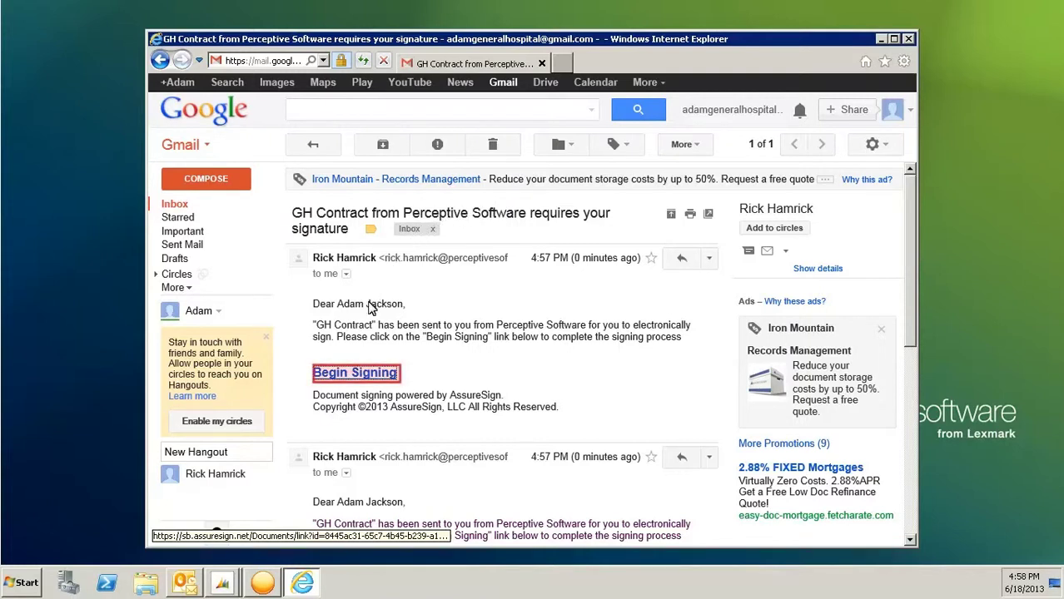
left_click(363, 380)
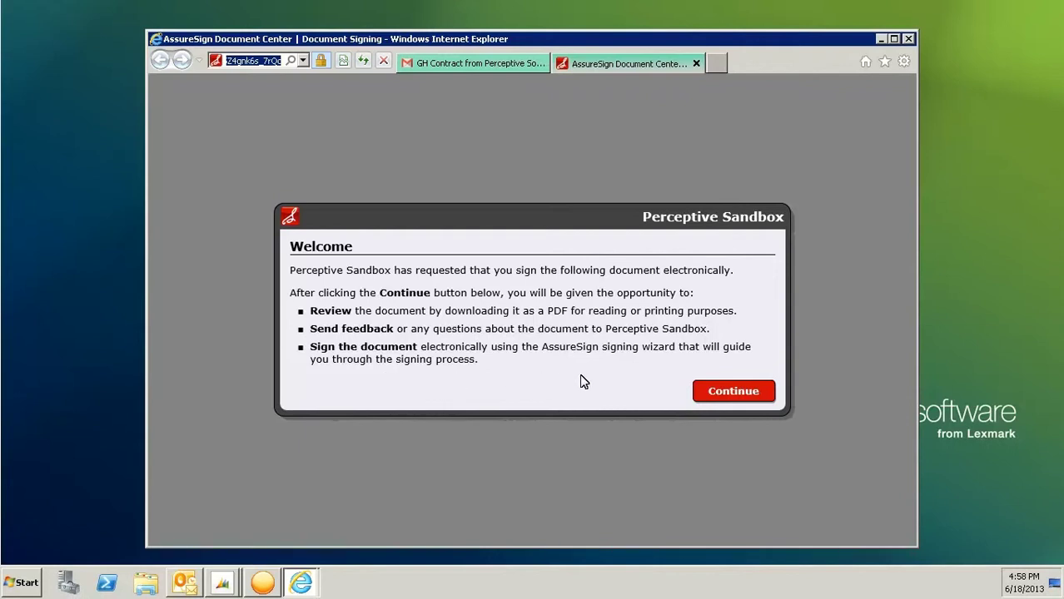
Accept the AssureSign e-signature terms and start the guided signing
left_click(721, 390)
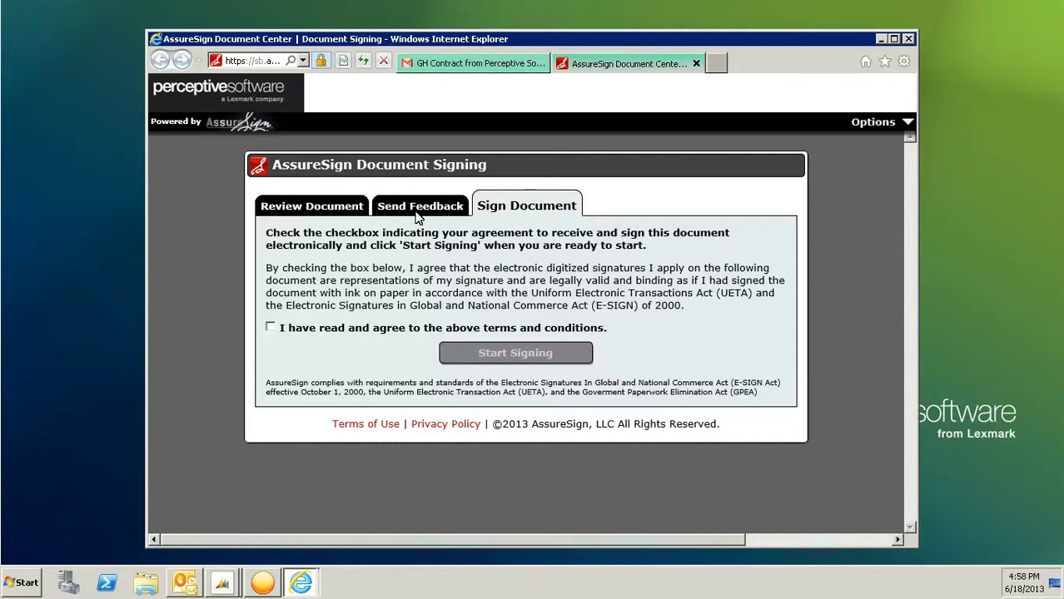
left_click(270, 328)
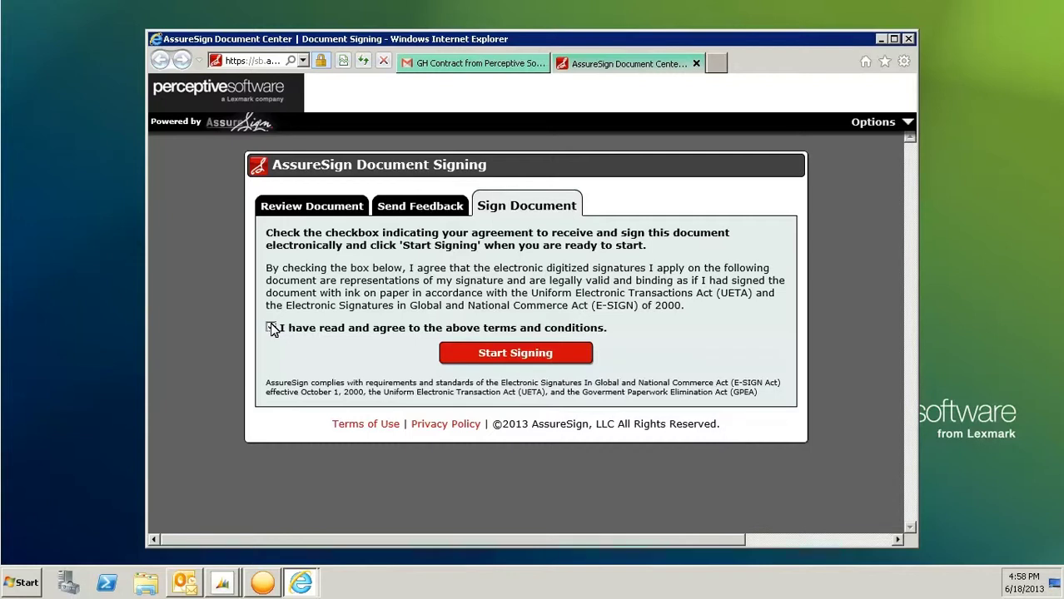
left_click(270, 327)
left_click(510, 354)
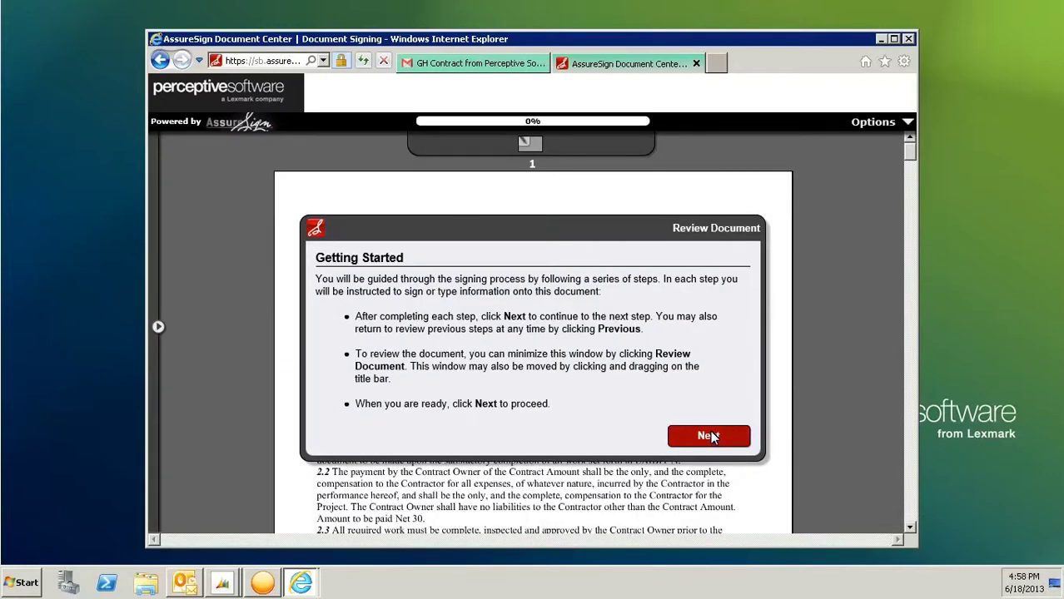
Draw and apply the General Hospital signature, then finish signing
left_click(712, 437)
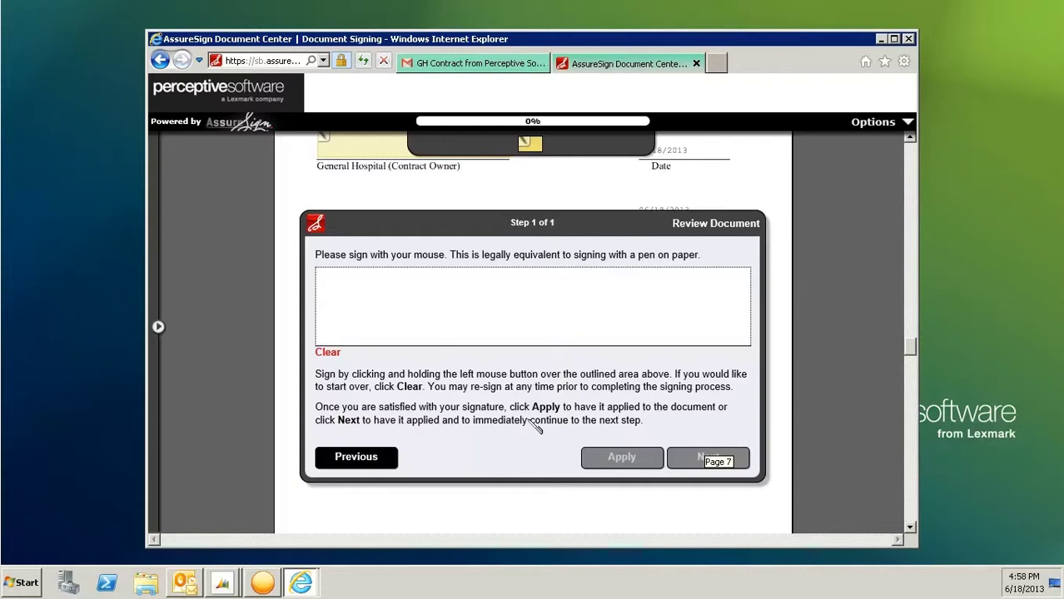
mouse_move(388, 333)
left_mouse_down()
mouse_move(449, 320)
mouse_move(477, 335)
left_mouse_up()
left_click(620, 458)
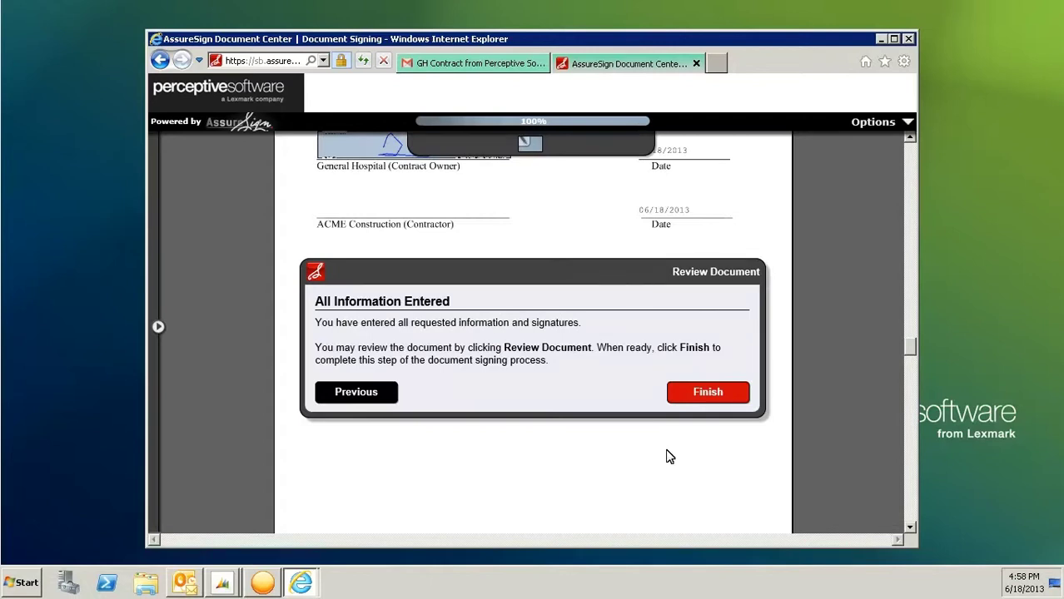
left_click(709, 397)
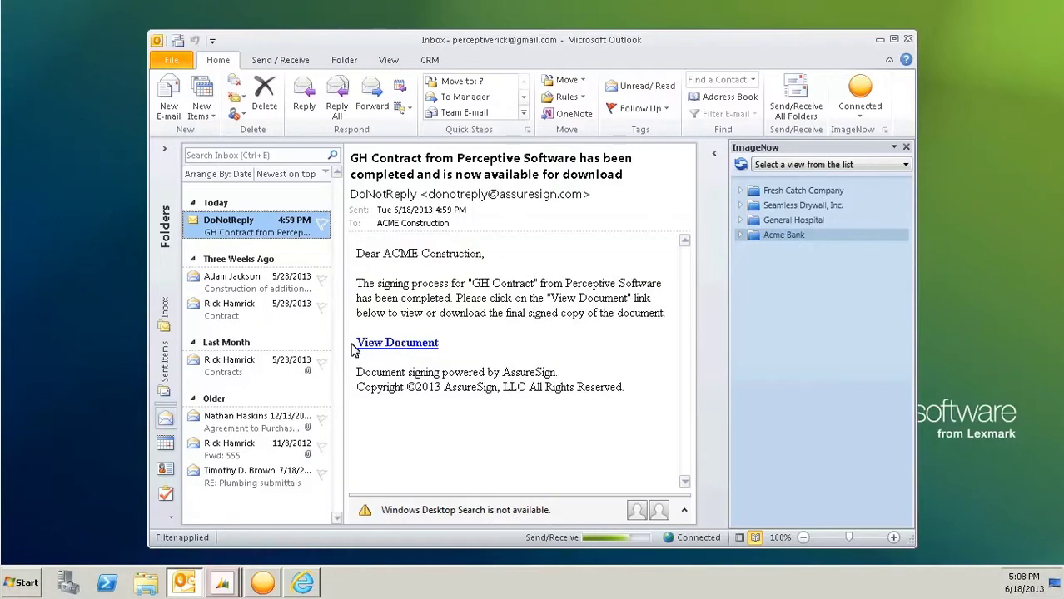
Open Executed GH Contract.pdf from General Hospital's content list and page down to its provisions
mouse_move(222, 578)
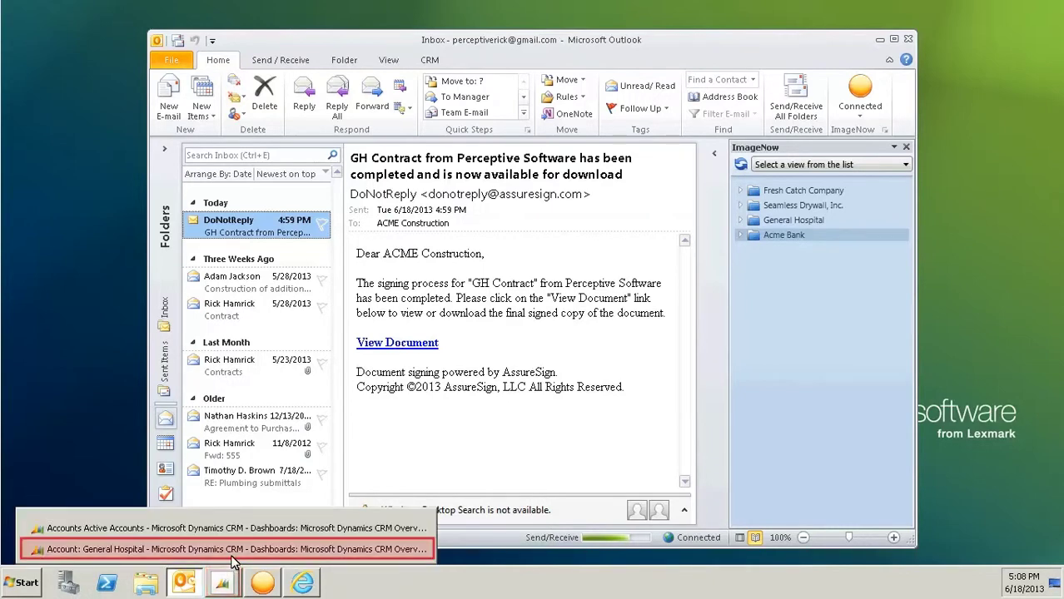
left_click(250, 549)
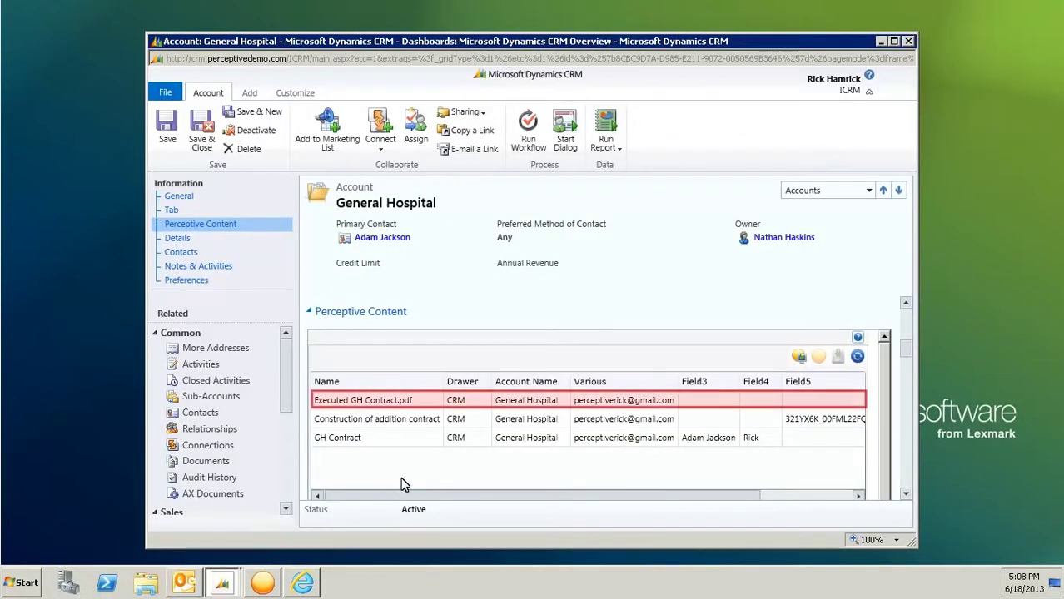
left_click(419, 400)
double_click(419, 400)
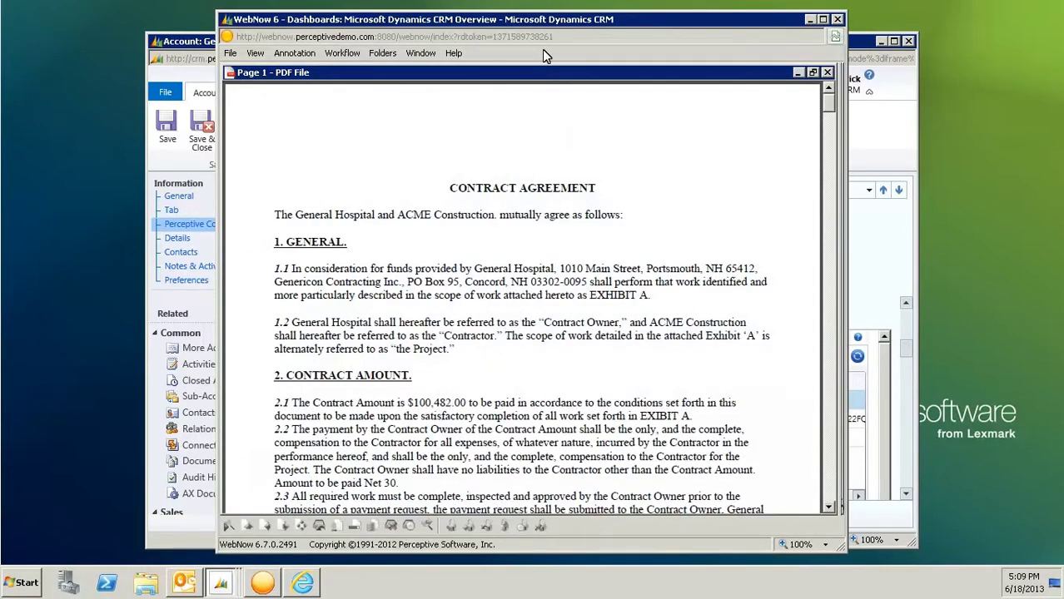
key("Page_Down")
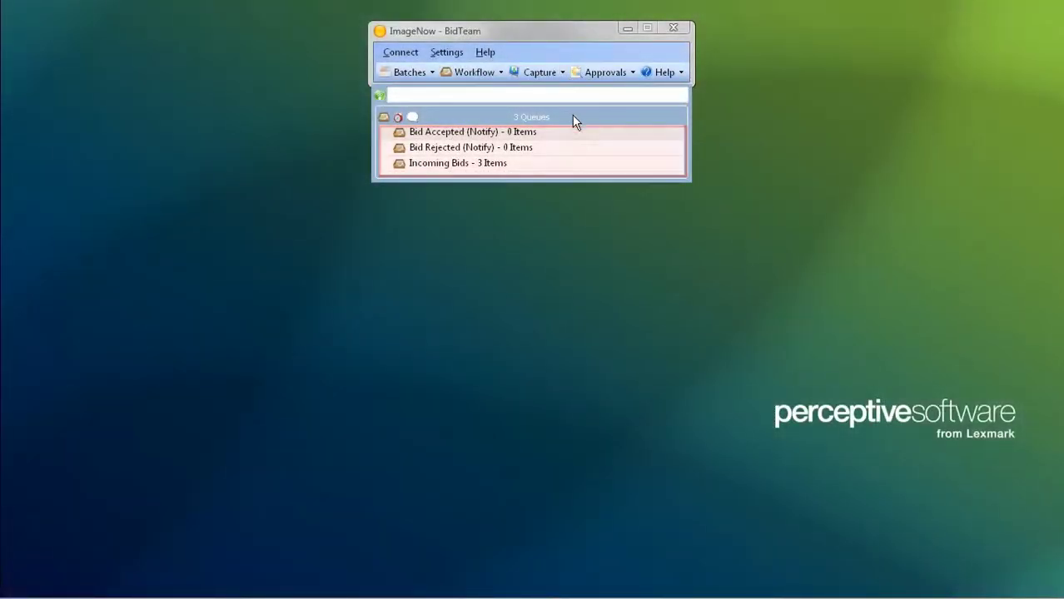
Open the third bid response in Incoming Bids and view its attached bid form (thumbnail 2)
double_click(575, 165)
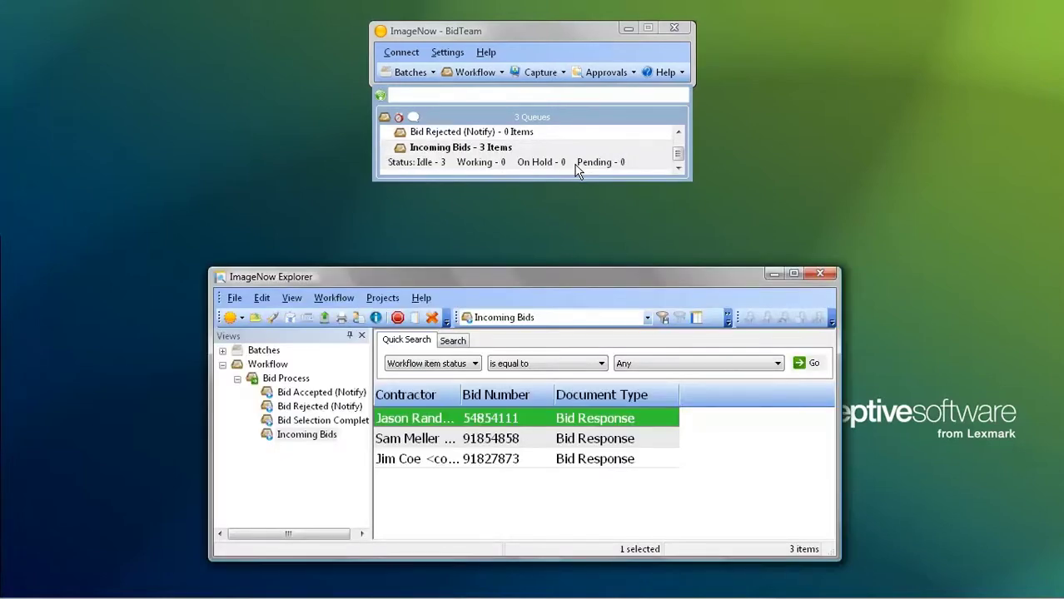
double_click(460, 460)
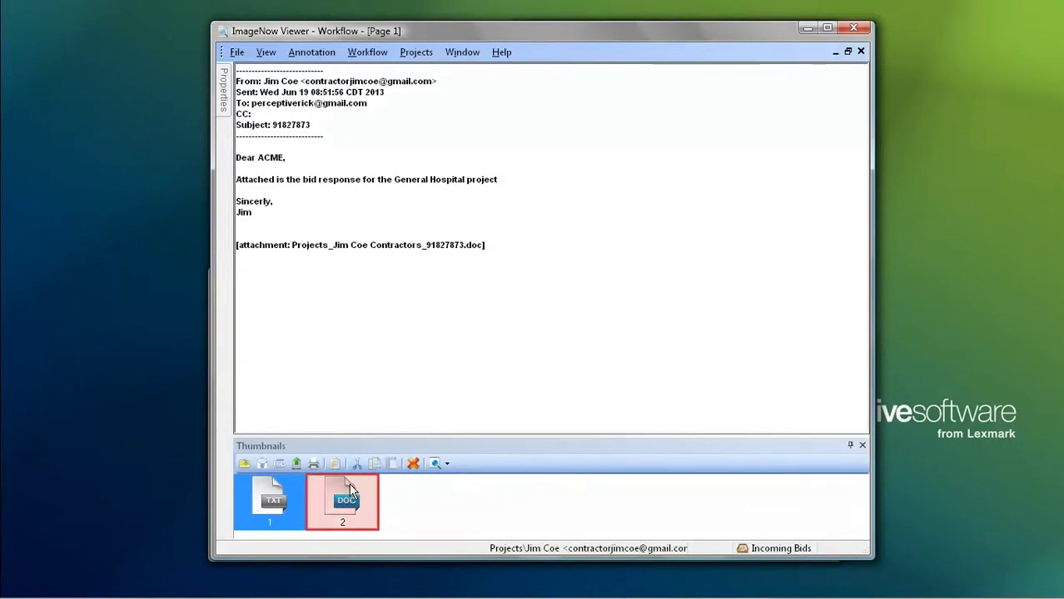
left_click(342, 507)
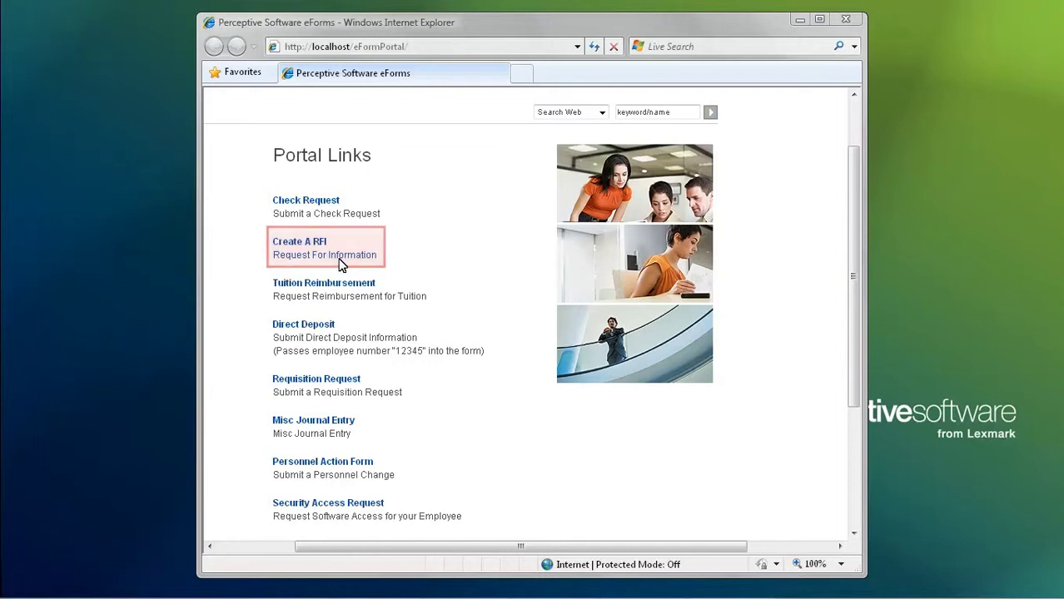
Create an RFI from the project manager to the subcontractor and submit it
left_click(345, 263)
type("subcontrac")
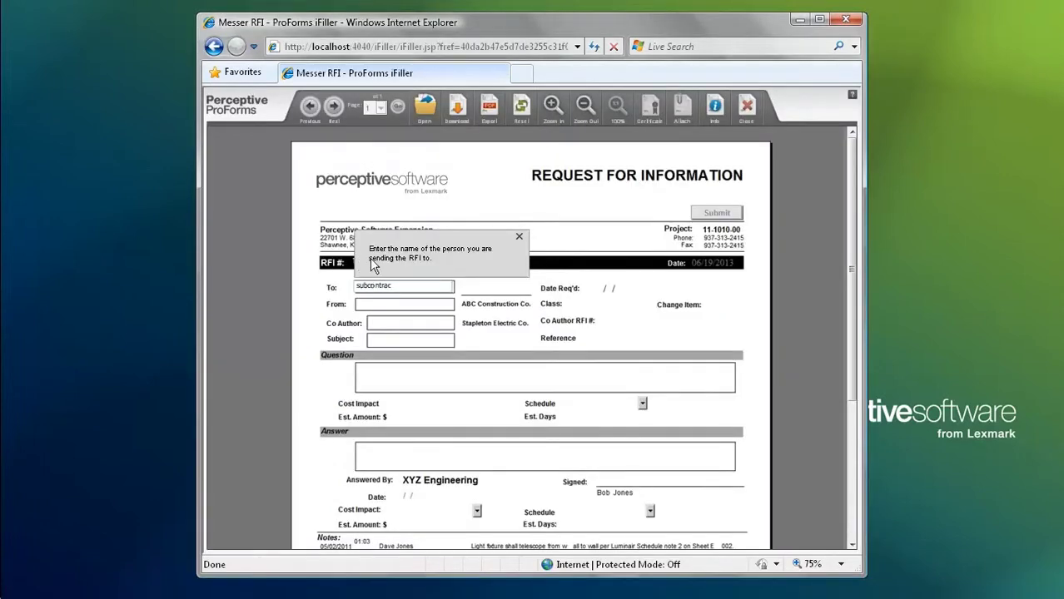
type("tor")
key("Tab")
type("proj")
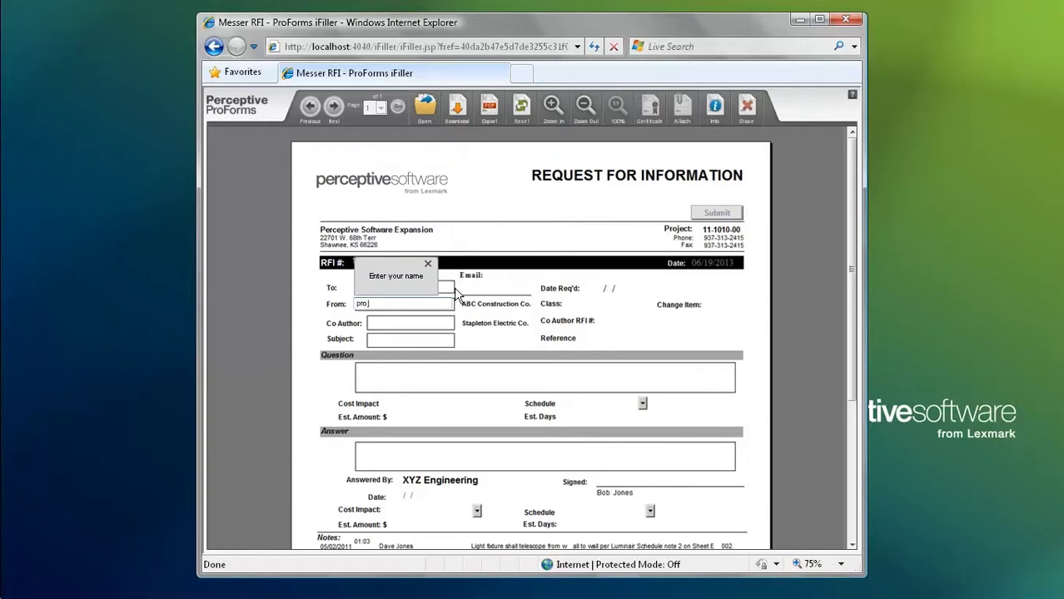
type("ect manager")
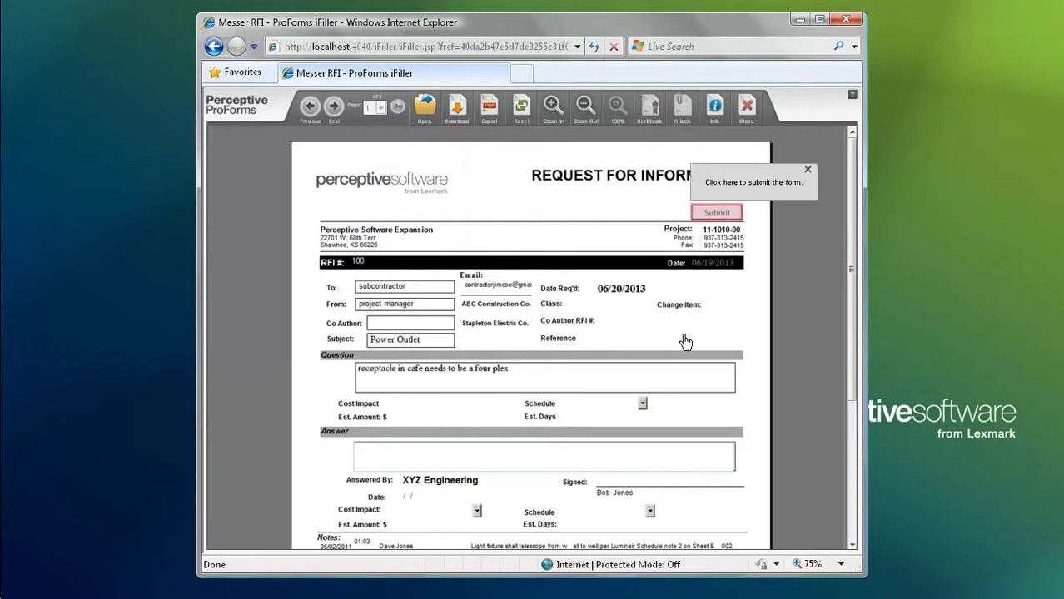
left_click(719, 215)
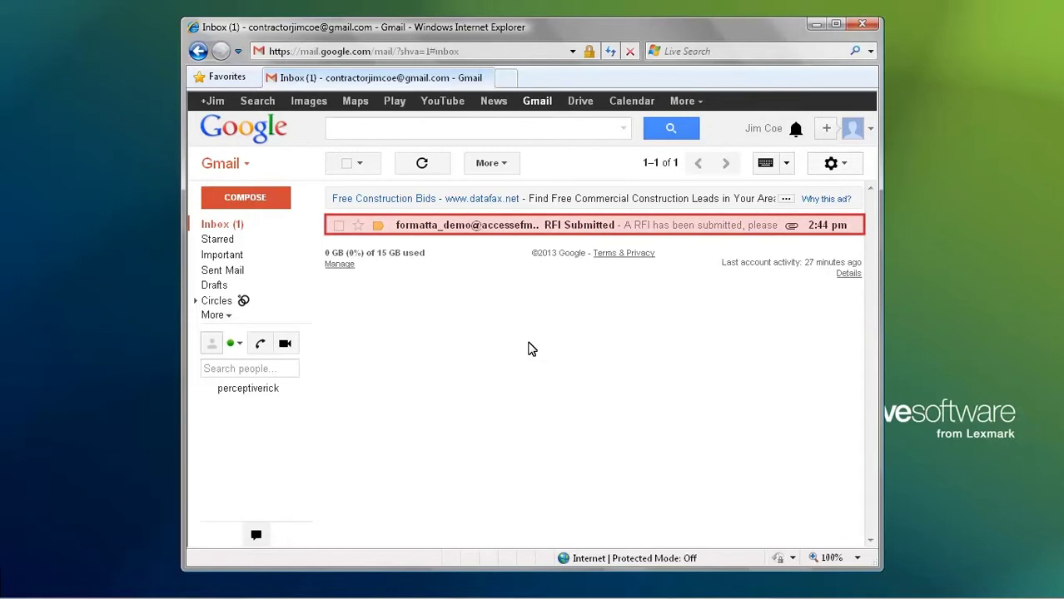
From the RFI Submitted e-mail, answer the RFI with 'no problem... will change' and submit it
left_click(606, 227)
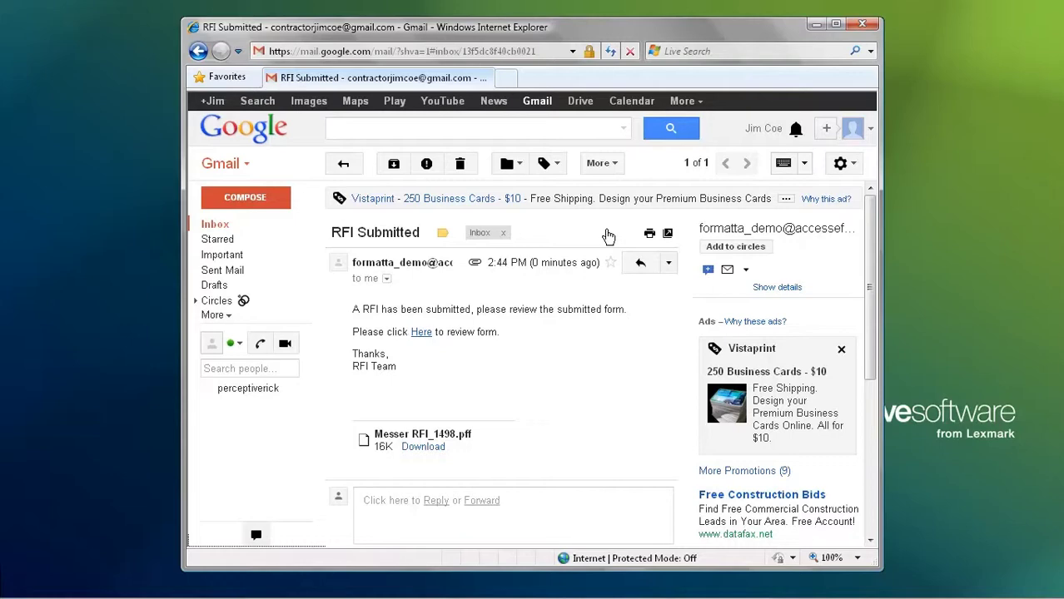
left_click(421, 332)
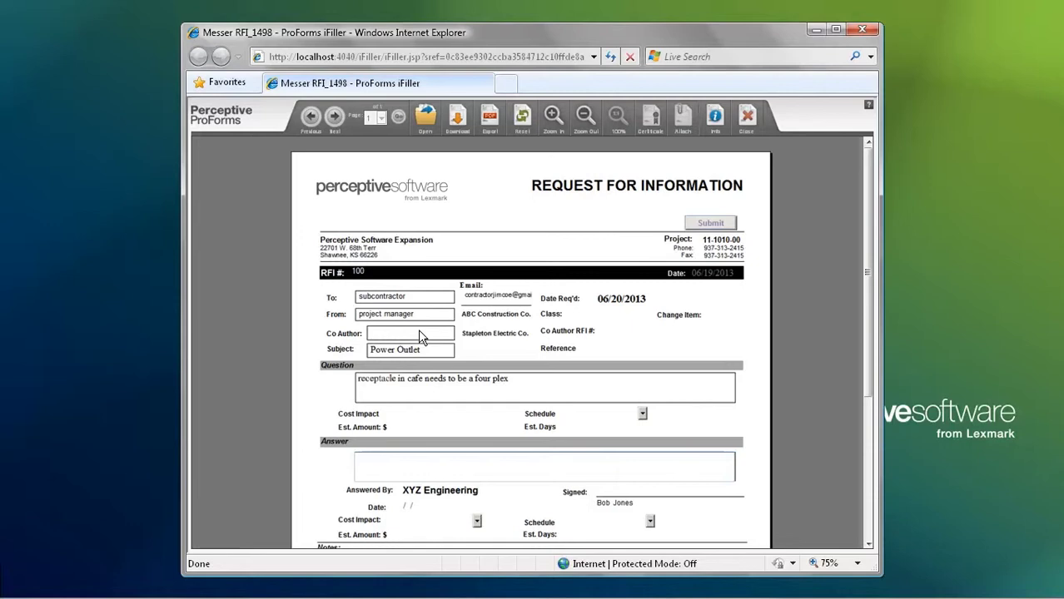
left_click(361, 462)
type("n")
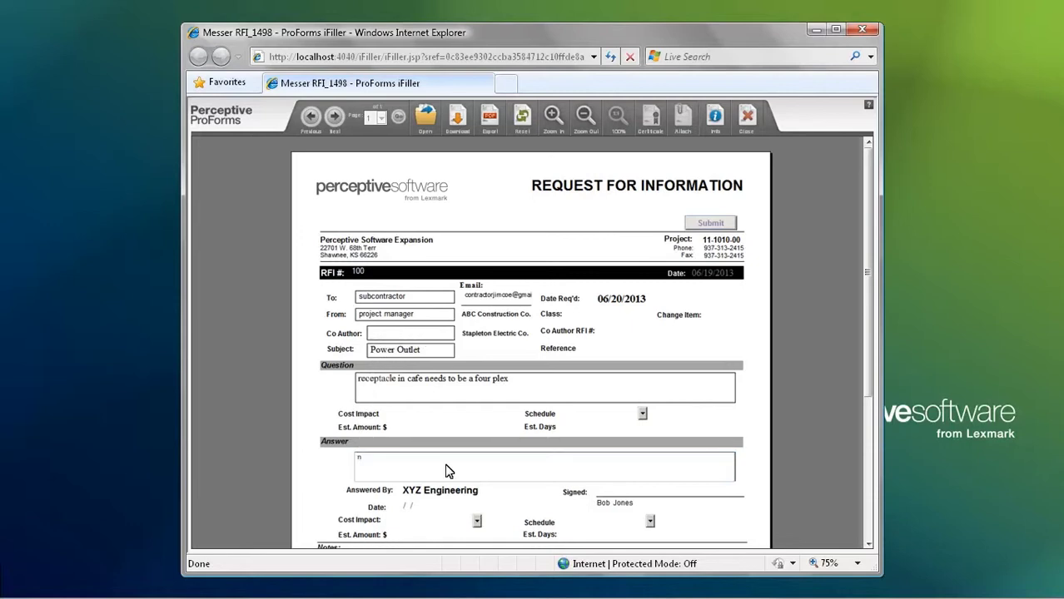
type("o problem... will change")
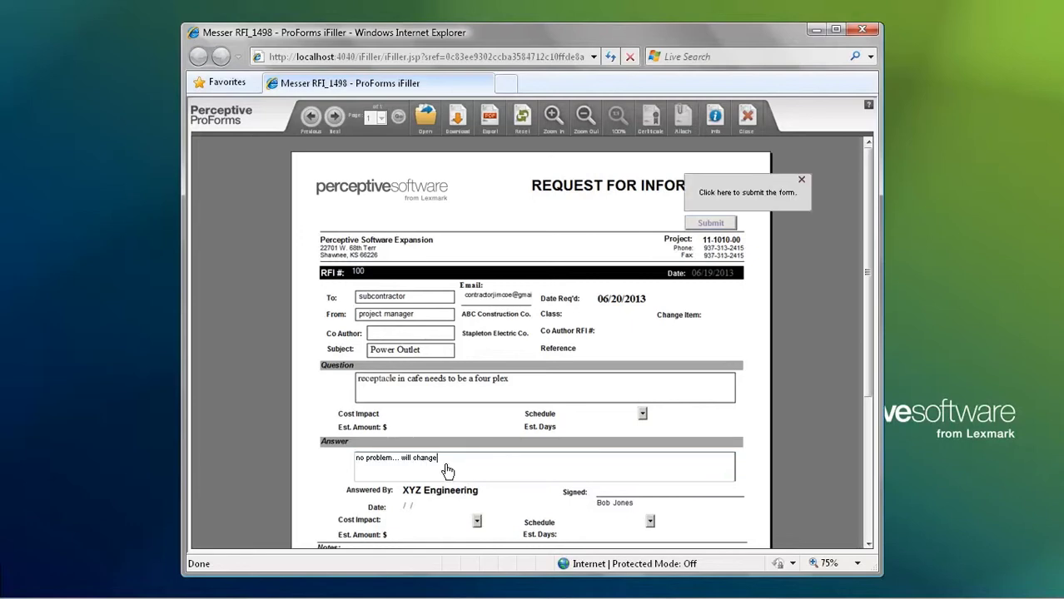
left_click(710, 223)
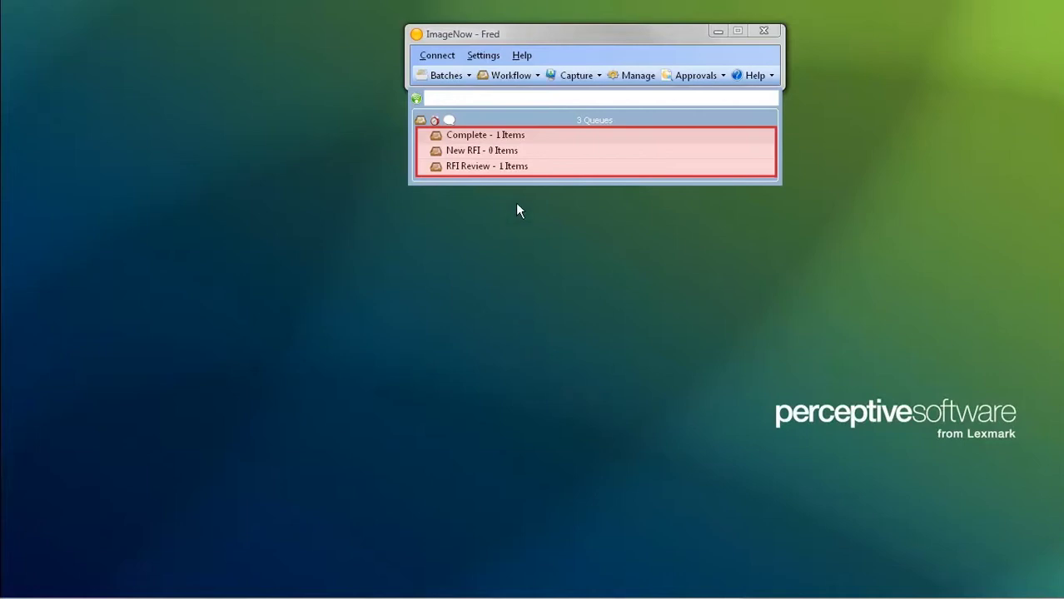
Open the RFI in the RFI Review queue, place the APPROVED stamp, and route it to Complete
double_click(516, 164)
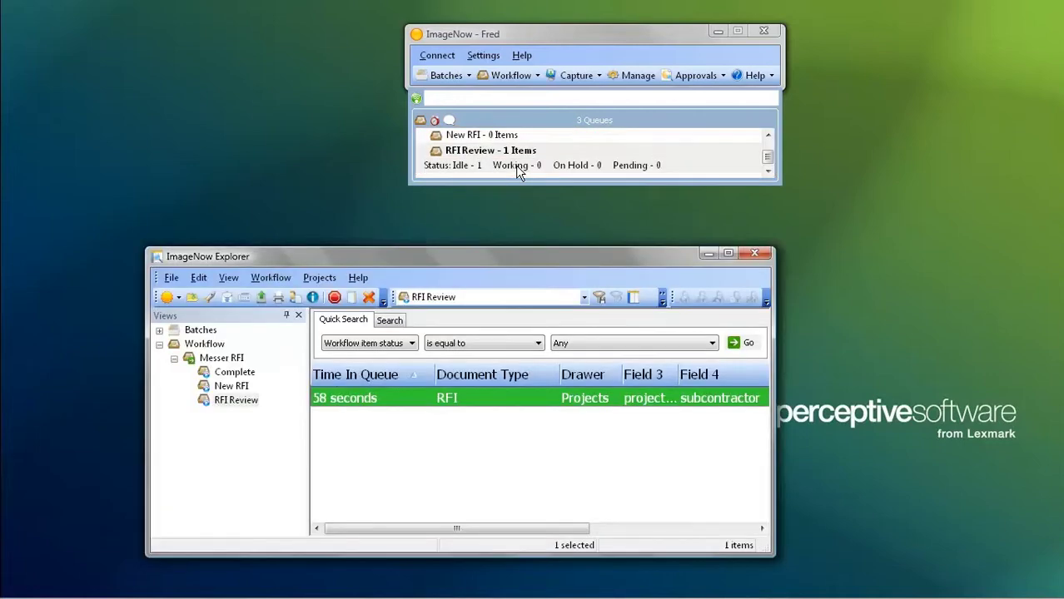
double_click(454, 404)
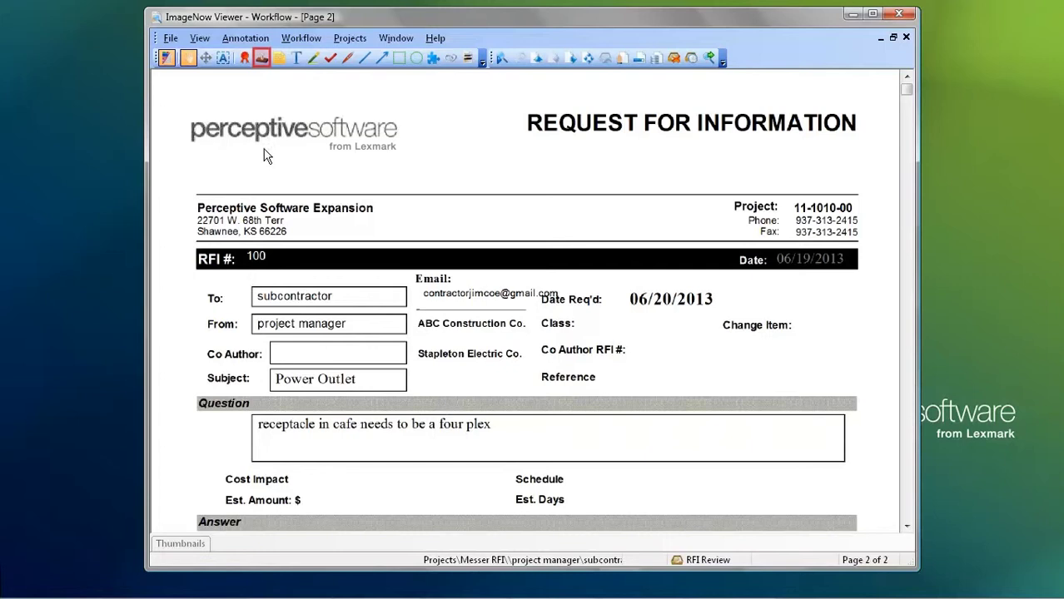
left_click(261, 59)
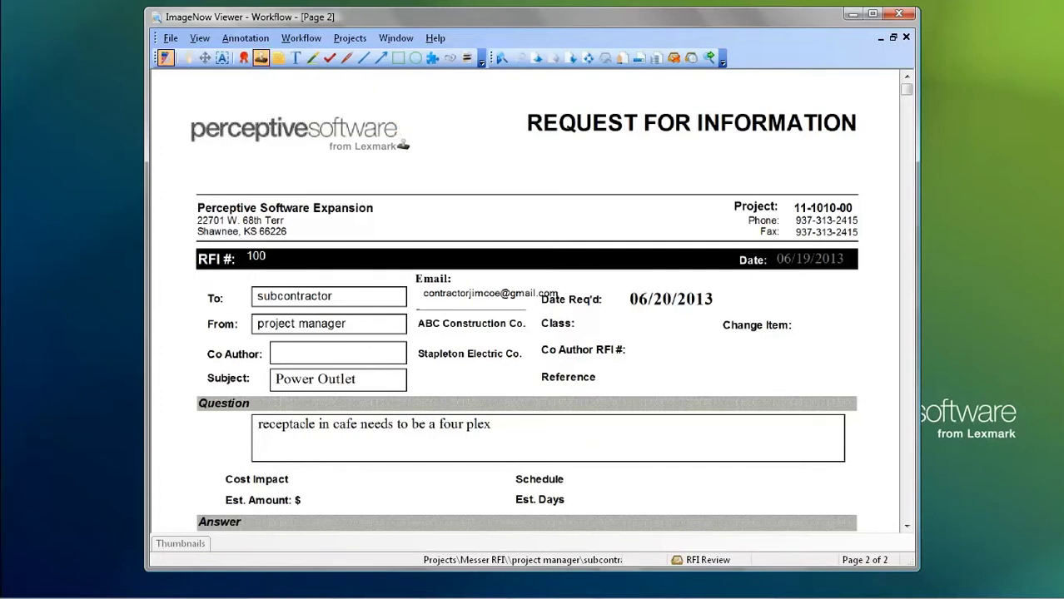
left_click(405, 168)
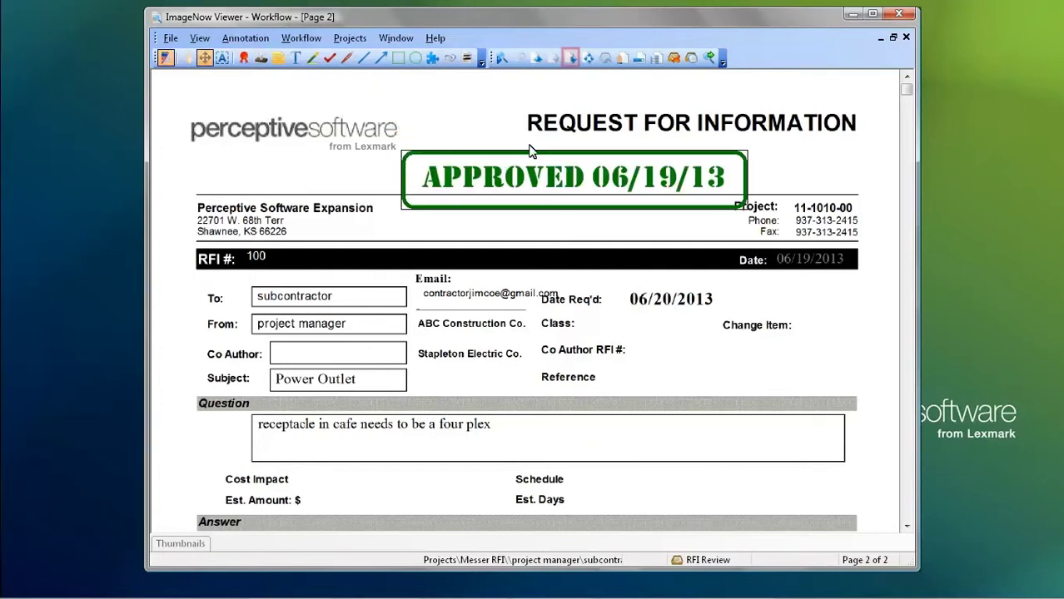
left_click(571, 59)
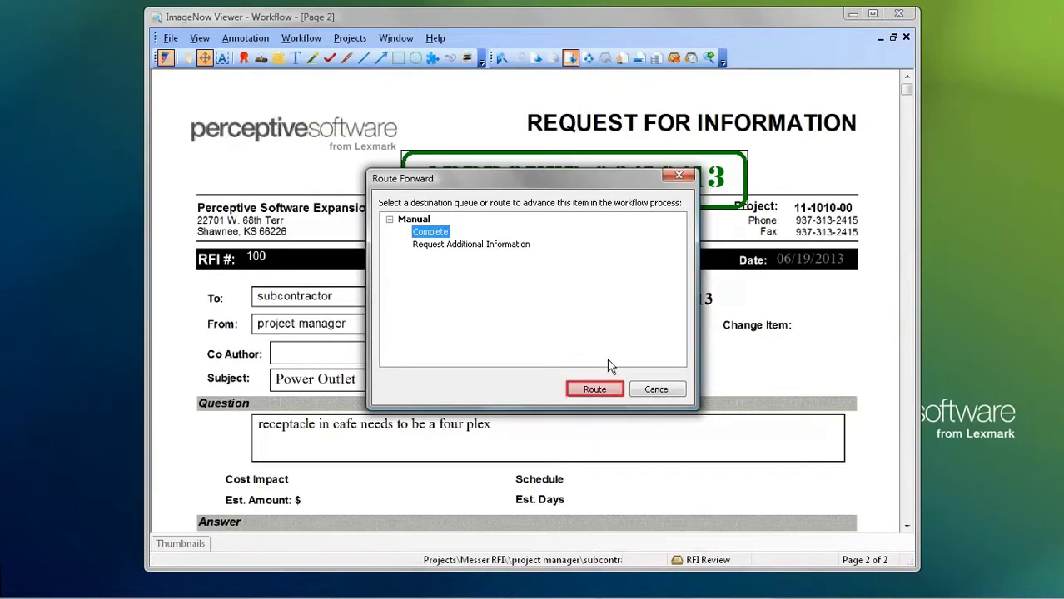
left_click(594, 390)
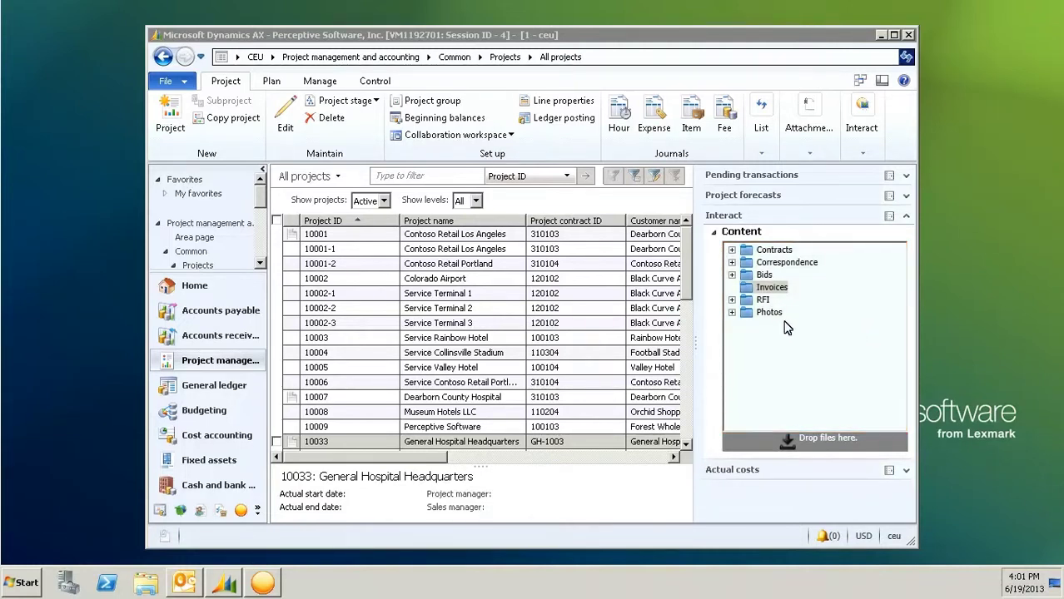
Expand the Photos folder, preview General Hospital receptacle.jpg, and open it in ImageNow Viewer
left_click(759, 314)
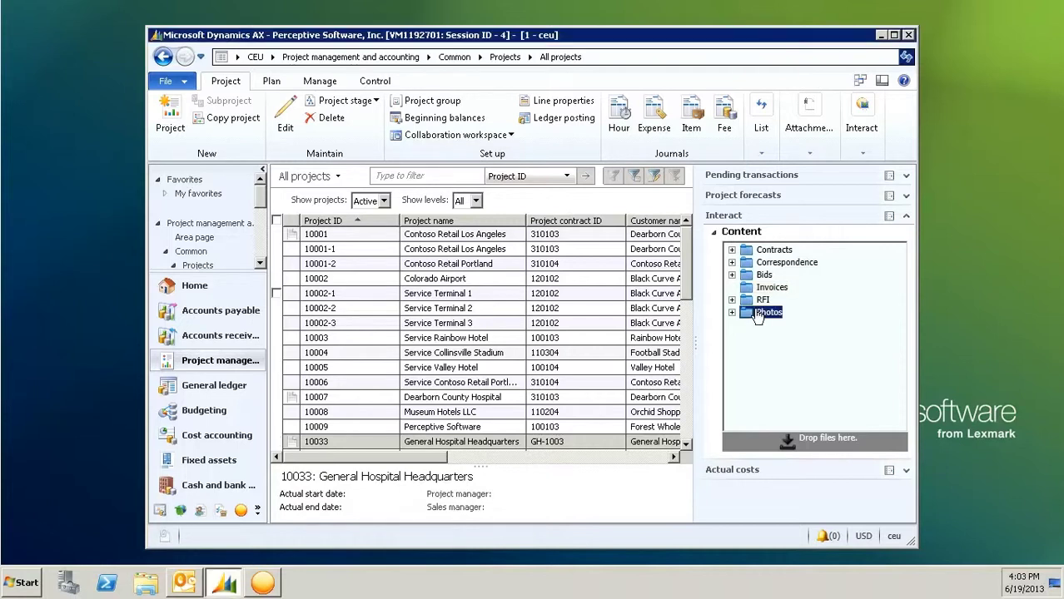
left_click(732, 312)
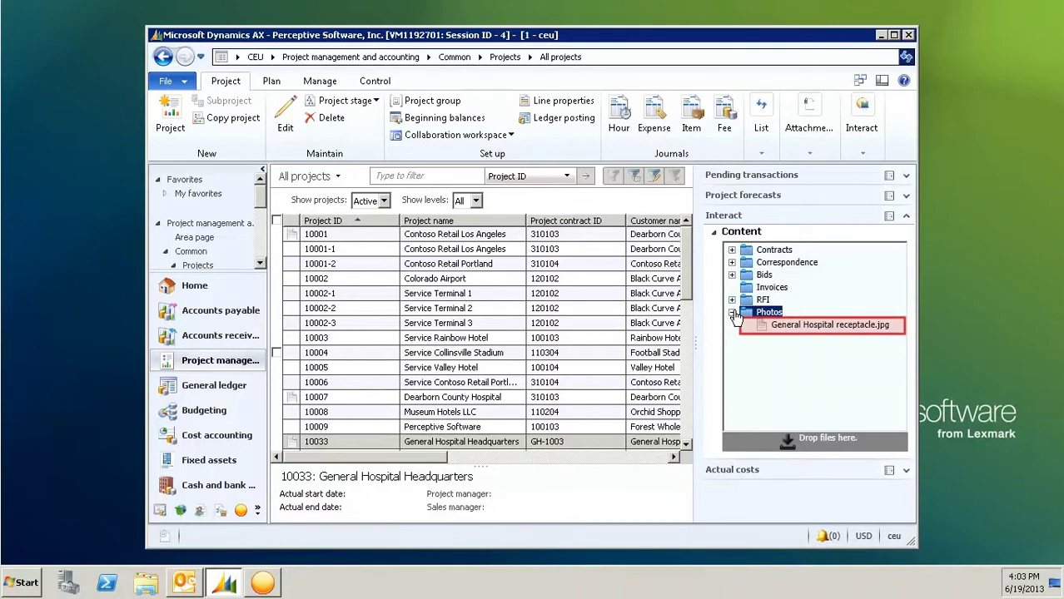
left_click(830, 331)
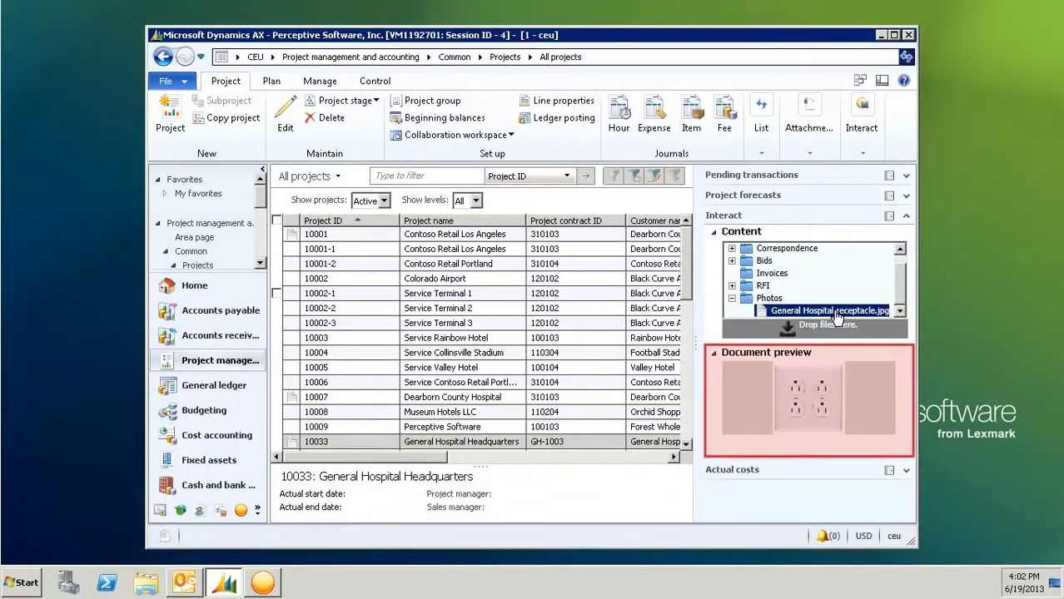
double_click(809, 417)
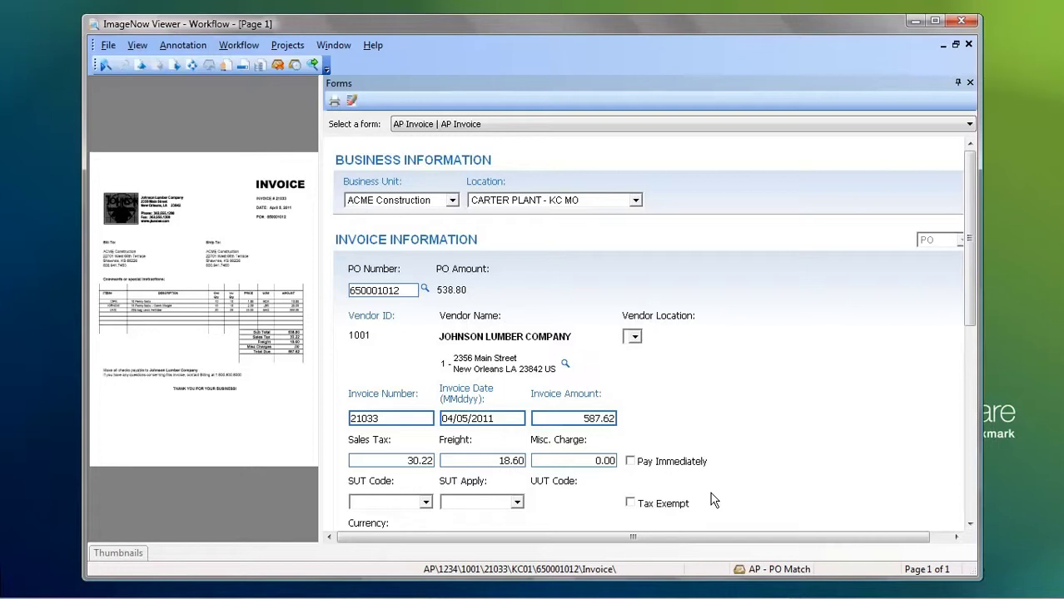
Validate to reveal distribution problems, then match invoice row 3 to PO line 3, the catch-weight penny nails
left_click(972, 358)
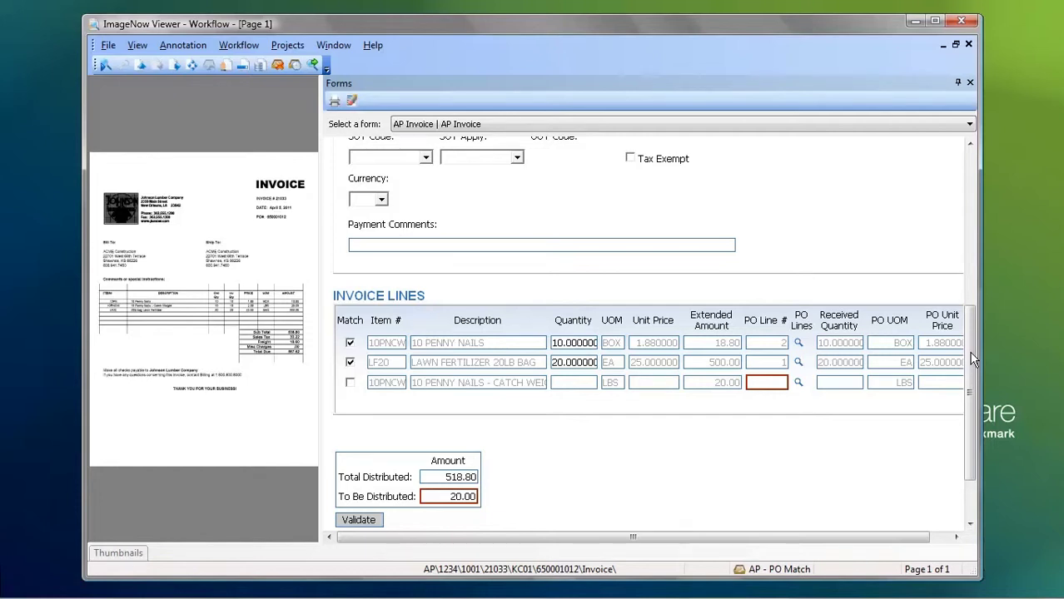
left_click(972, 358)
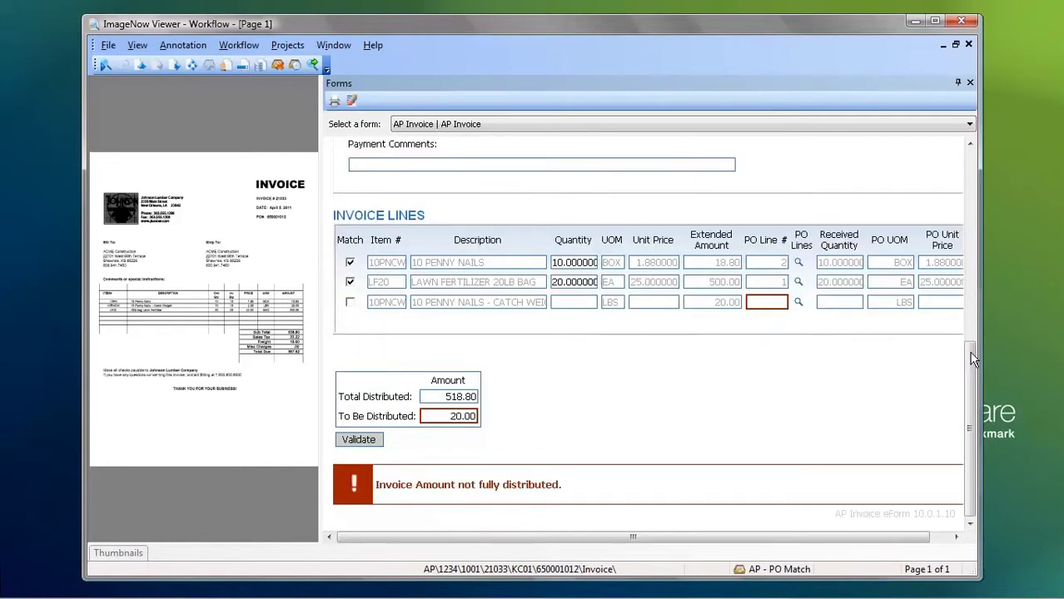
left_click(351, 303)
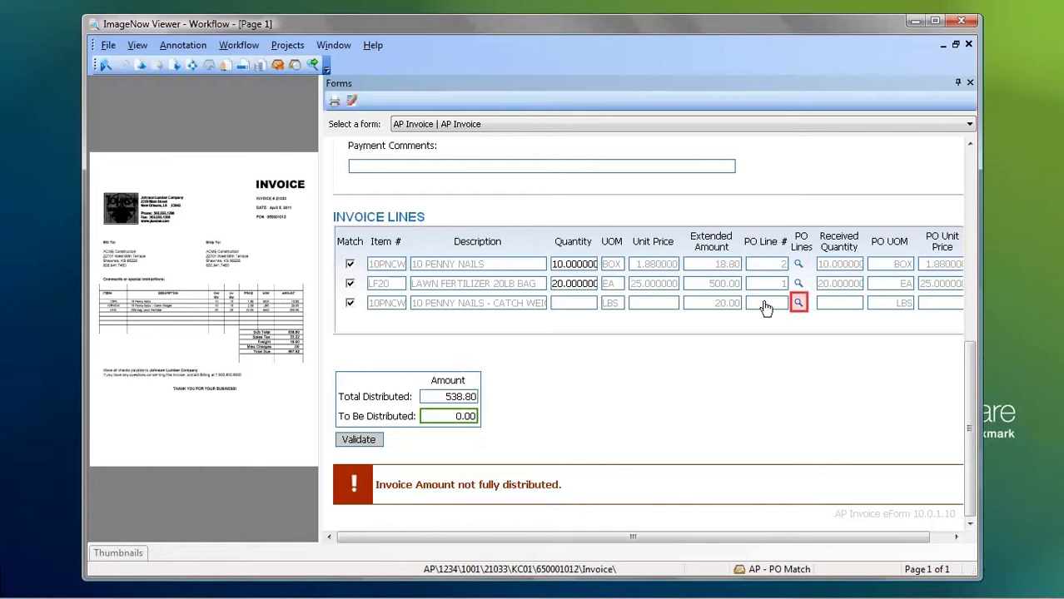
left_click(801, 305)
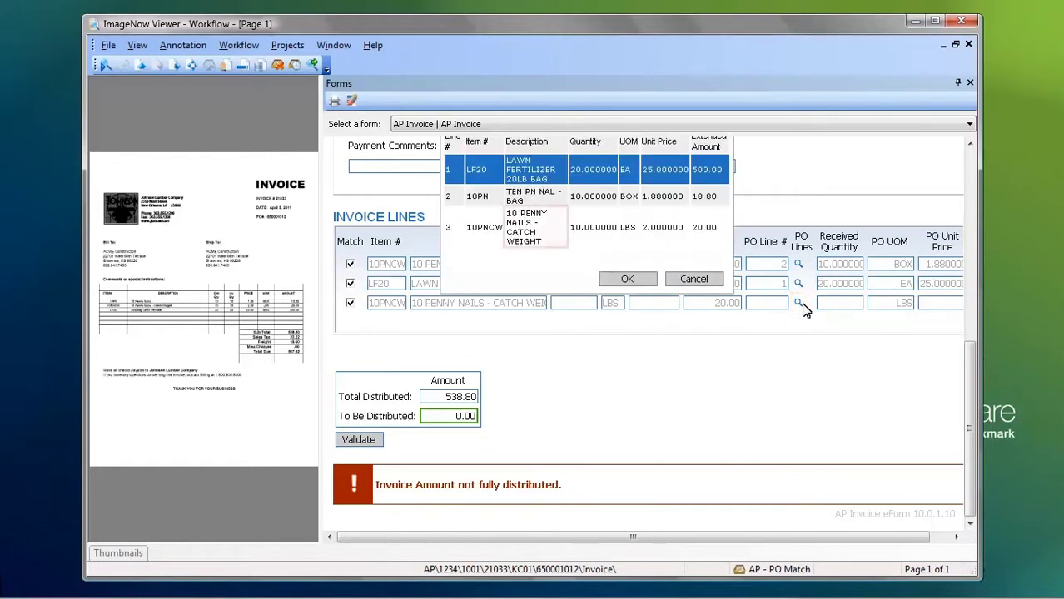
left_click(537, 237)
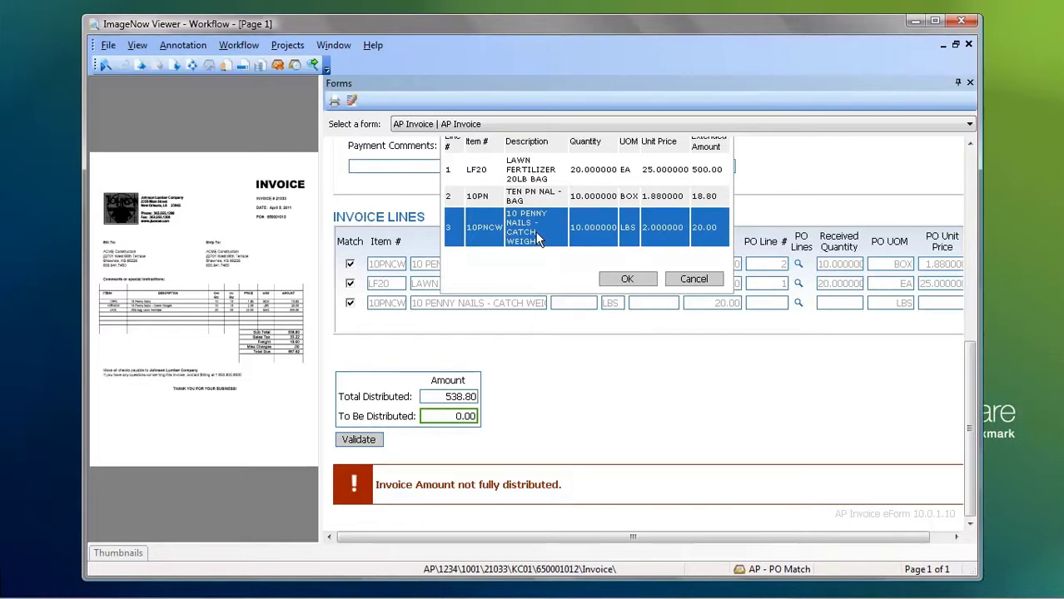
left_click(627, 279)
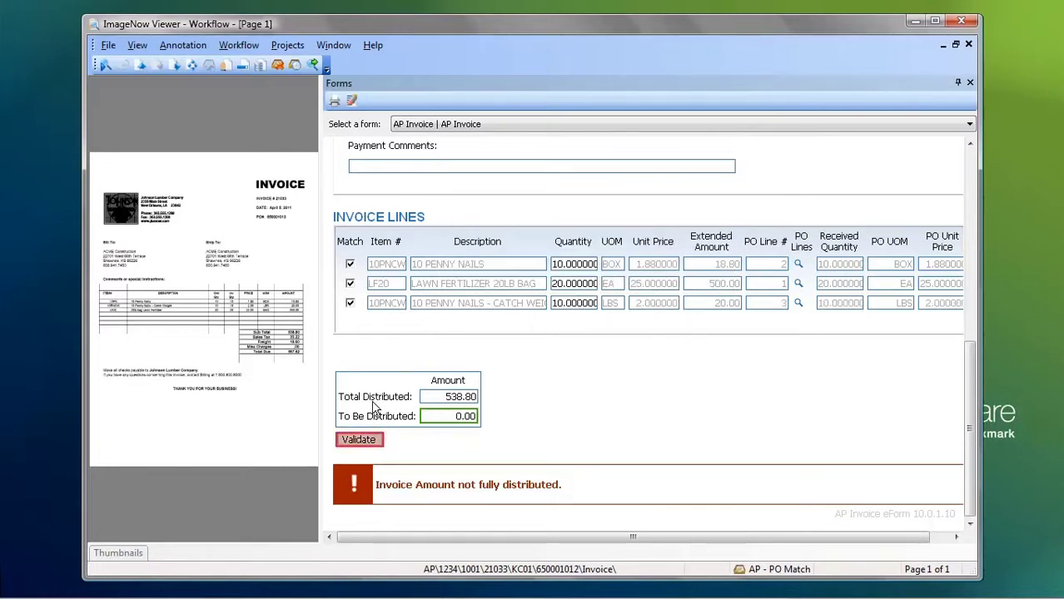
Validate the fully matched invoice and route it to AP - Invoice Upload
left_click(370, 442)
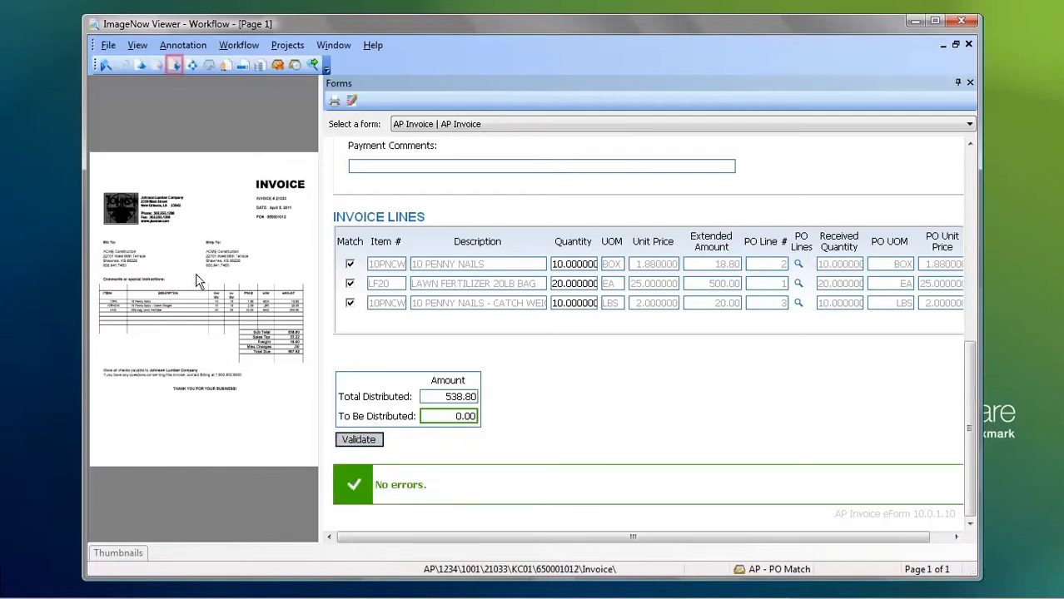
left_click(174, 65)
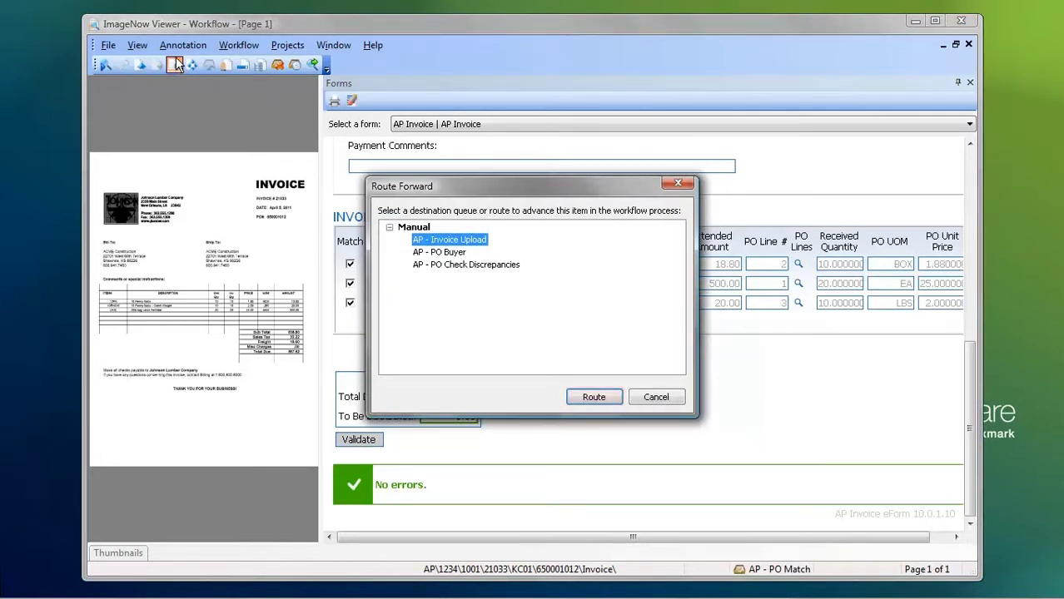
left_click(594, 396)
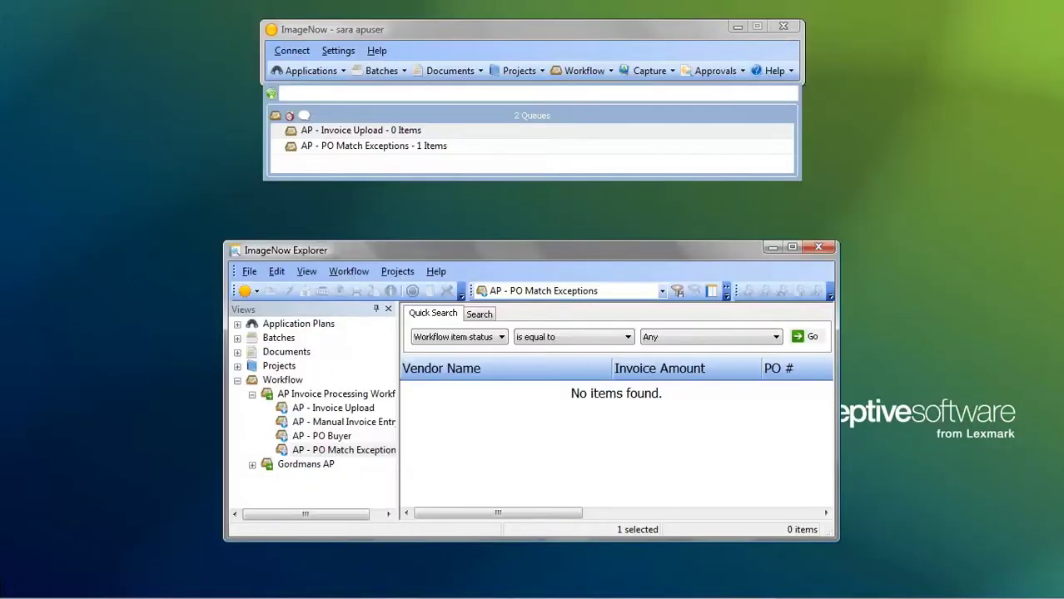